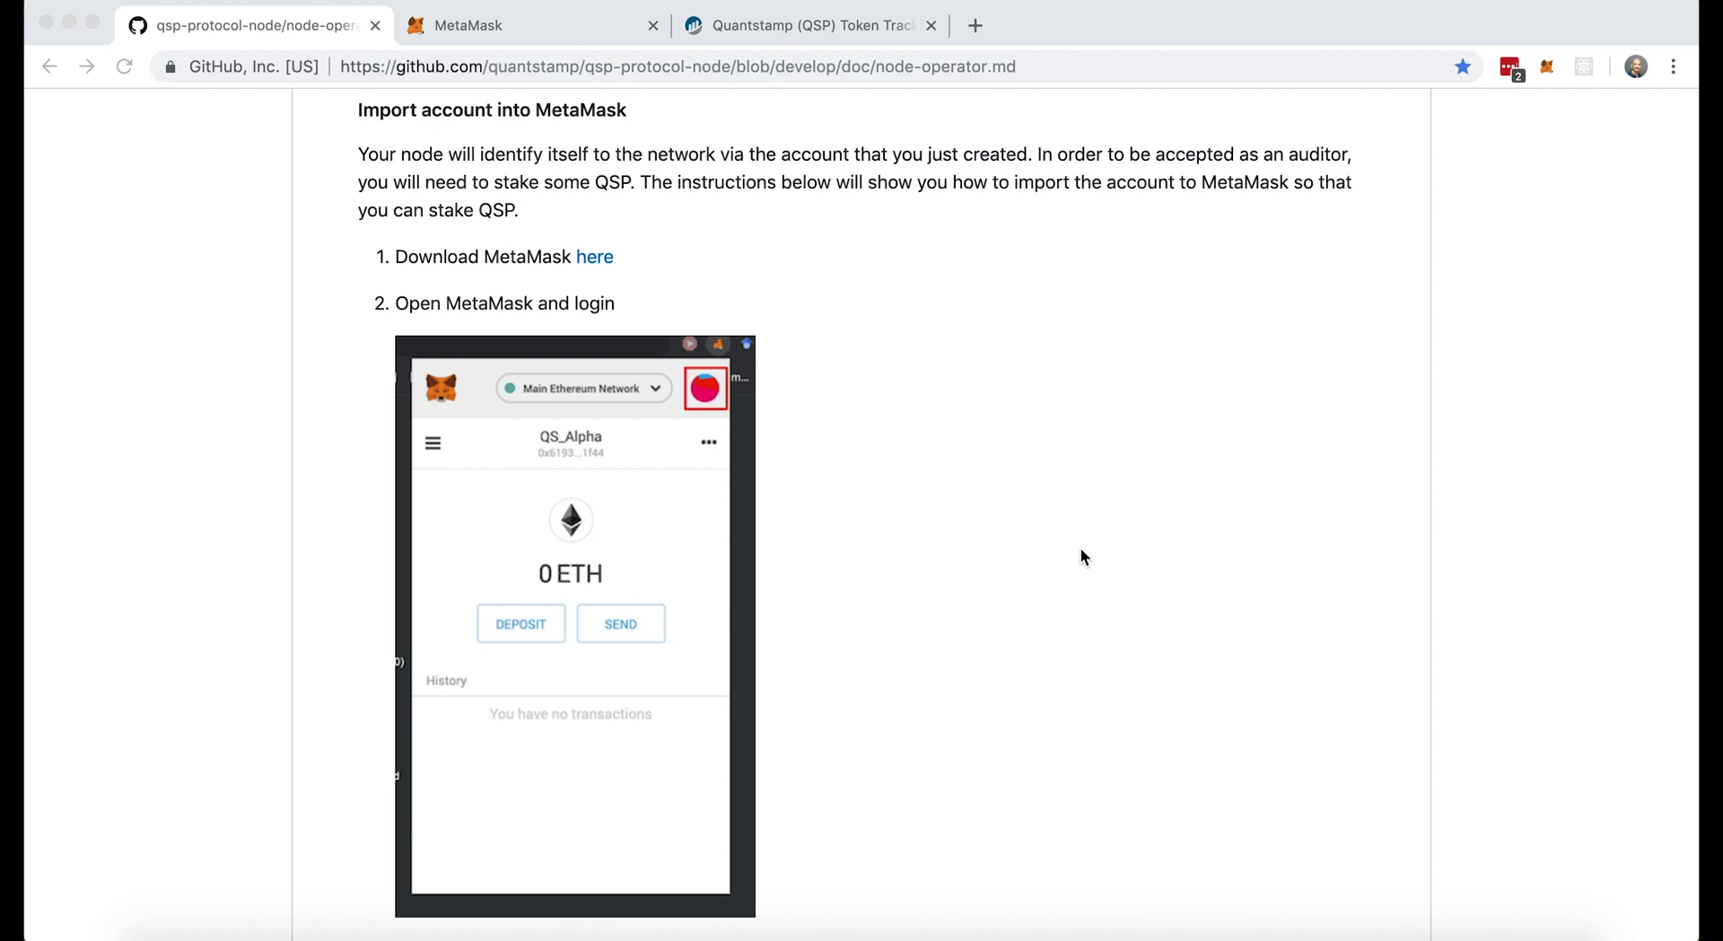
# Open the MetaMask download site from the guide's link in a new tab, replacing the MetaMask page already open.
pyautogui.click(652, 26)
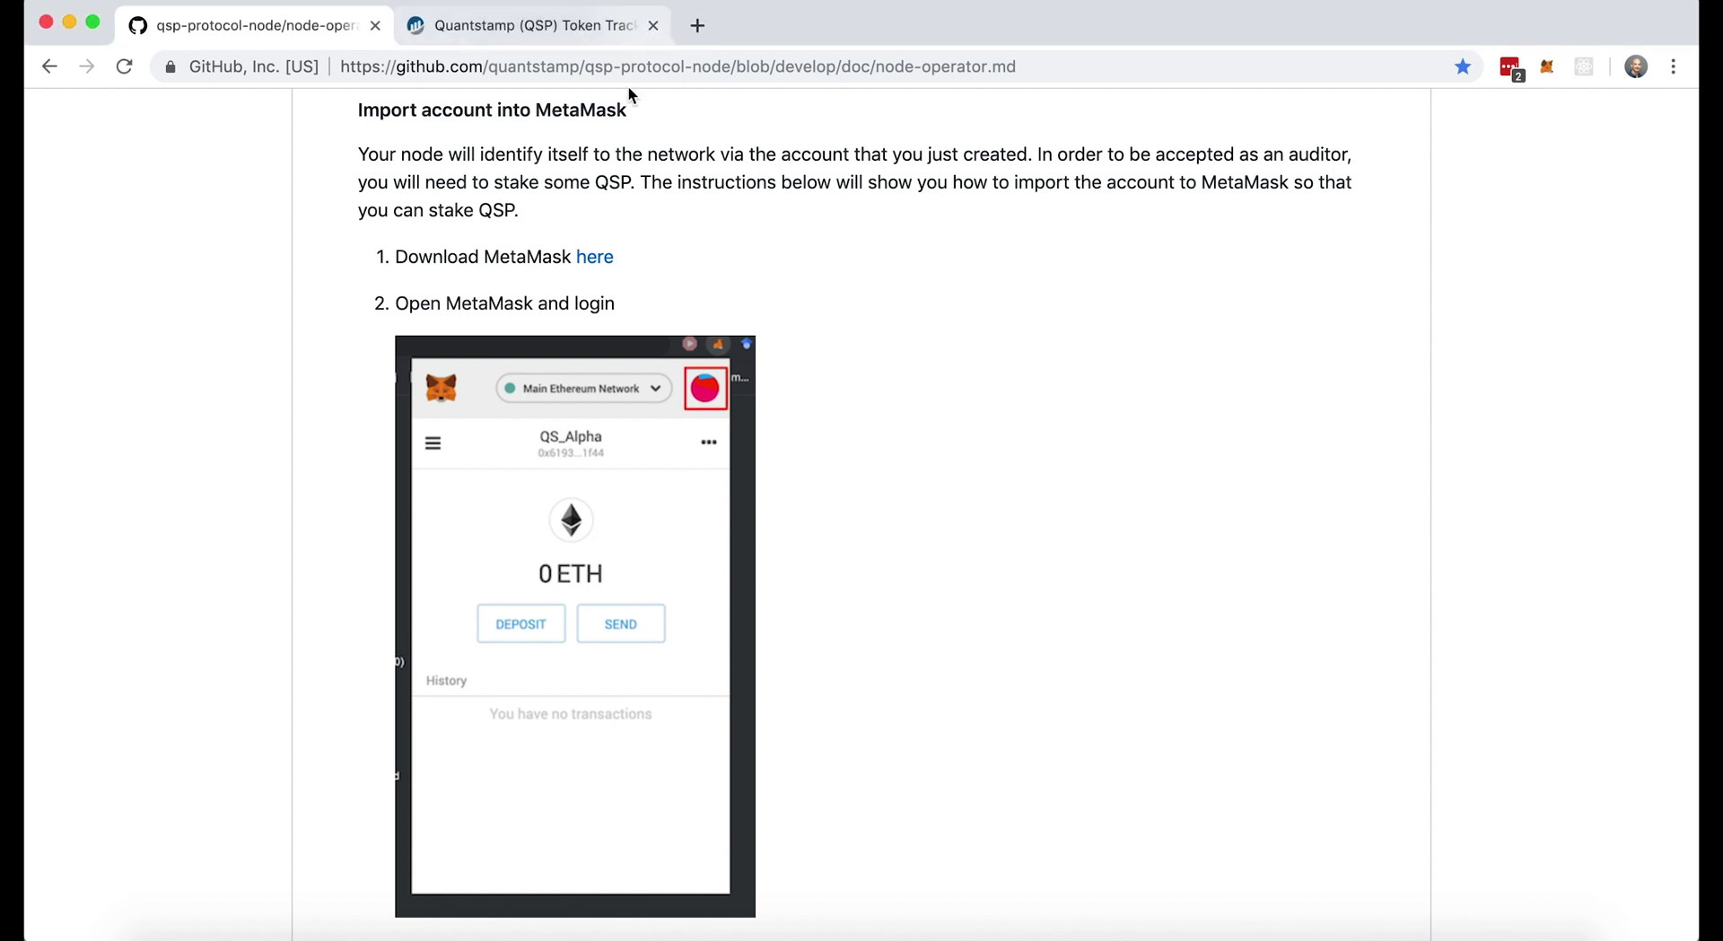
pyautogui.rightClick(604, 266)
pyautogui.click(607, 273)
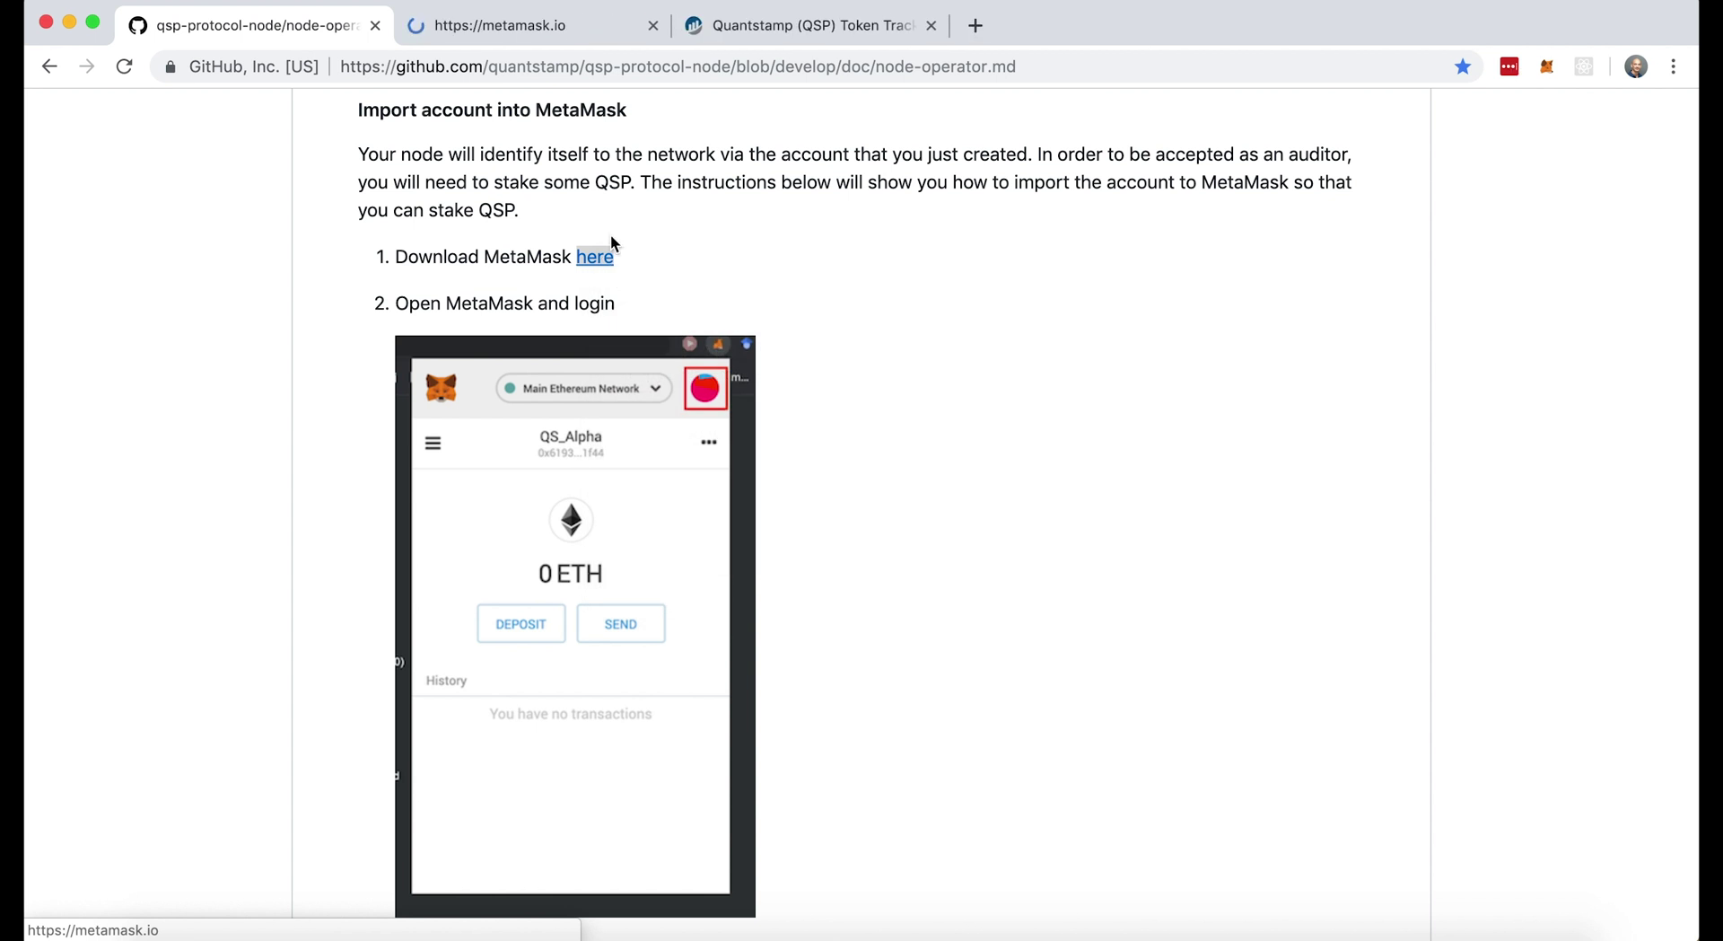
pyautogui.click(542, 34)
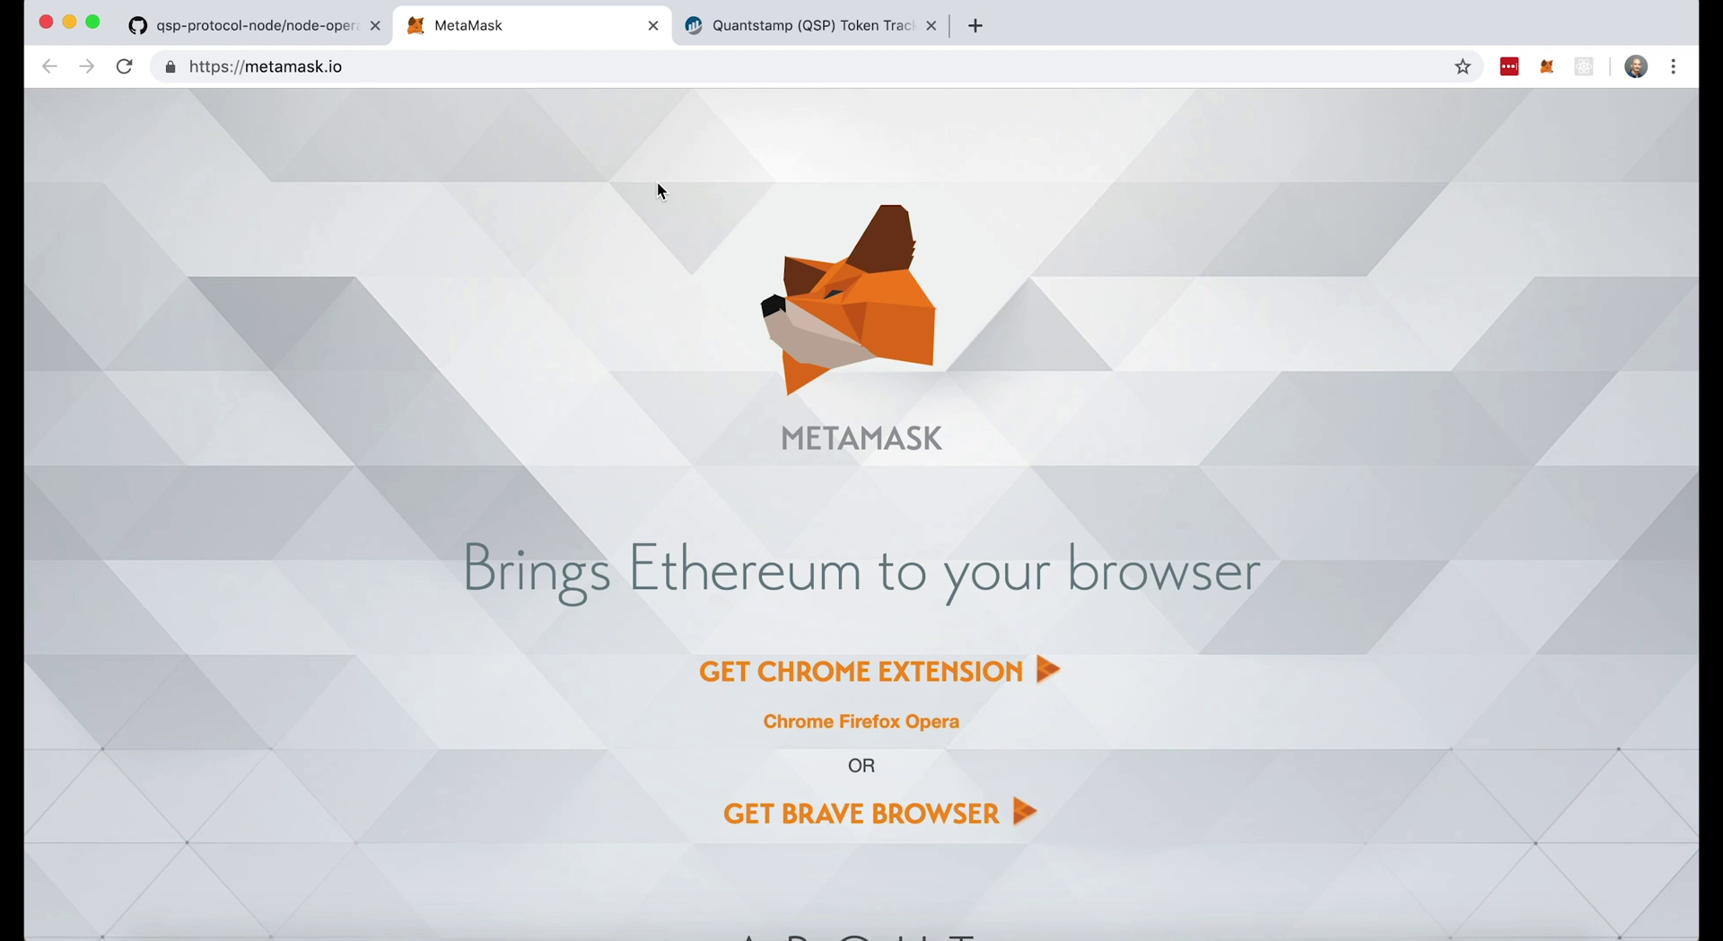
# View MetaMask's Chrome extension page in the Chrome Web Store, and close both MetaMask pages to return to the guide.
pyautogui.rightClick(863, 673)
pyautogui.click(903, 603)
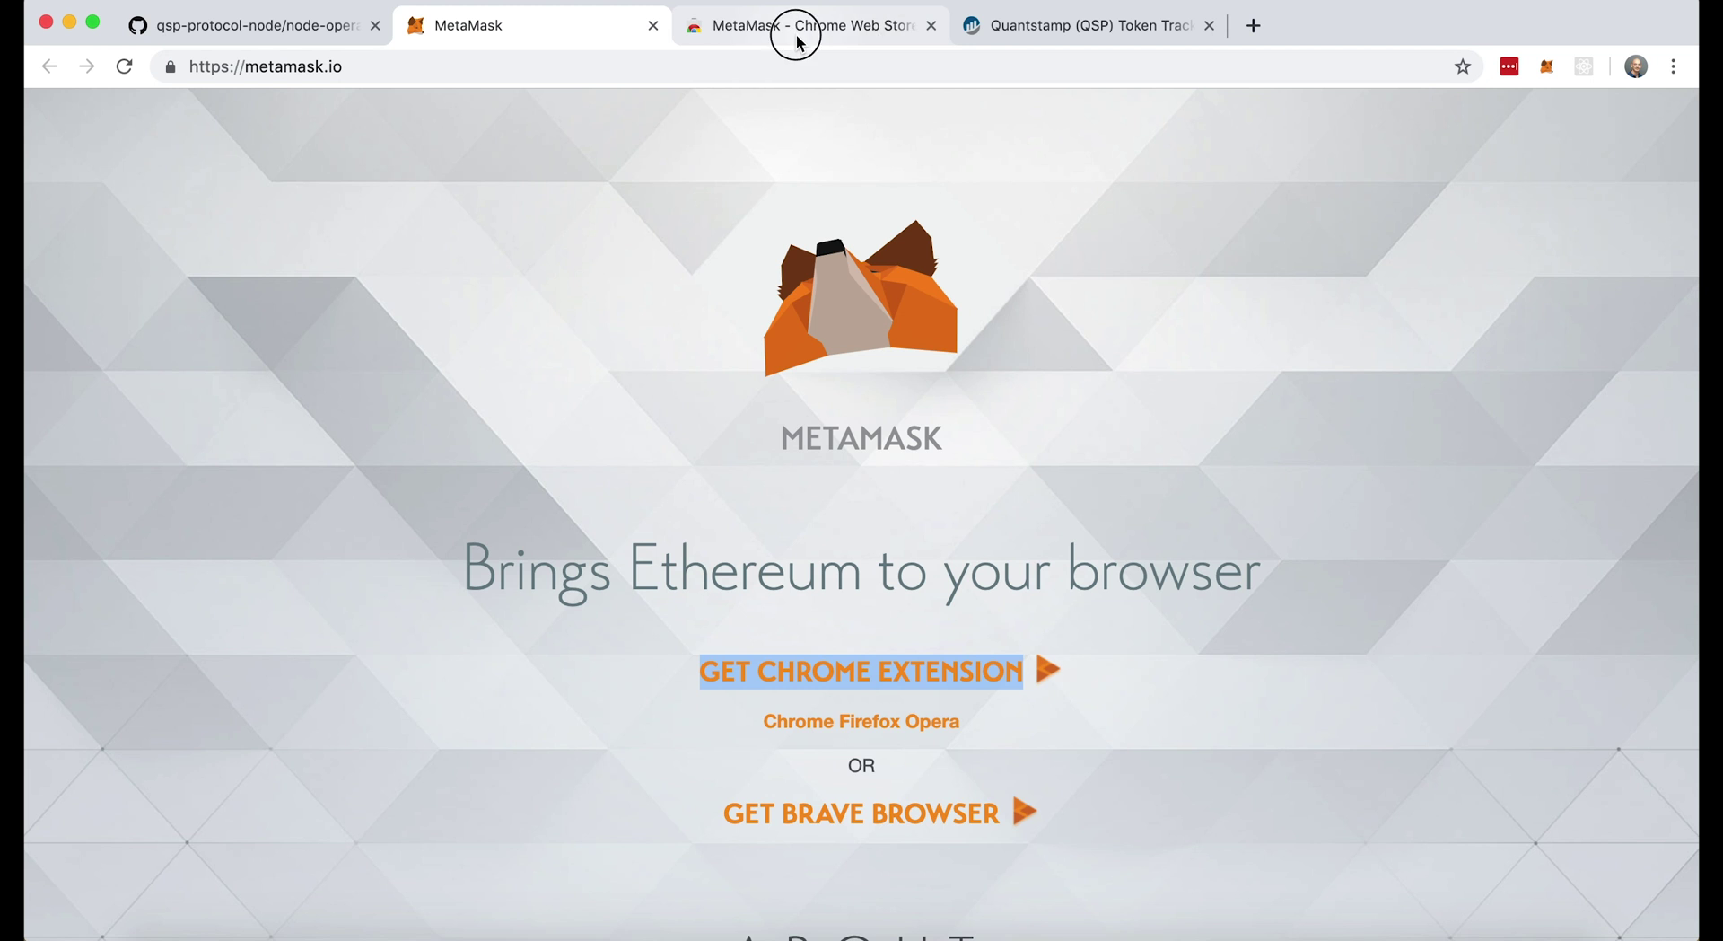
pyautogui.click(797, 36)
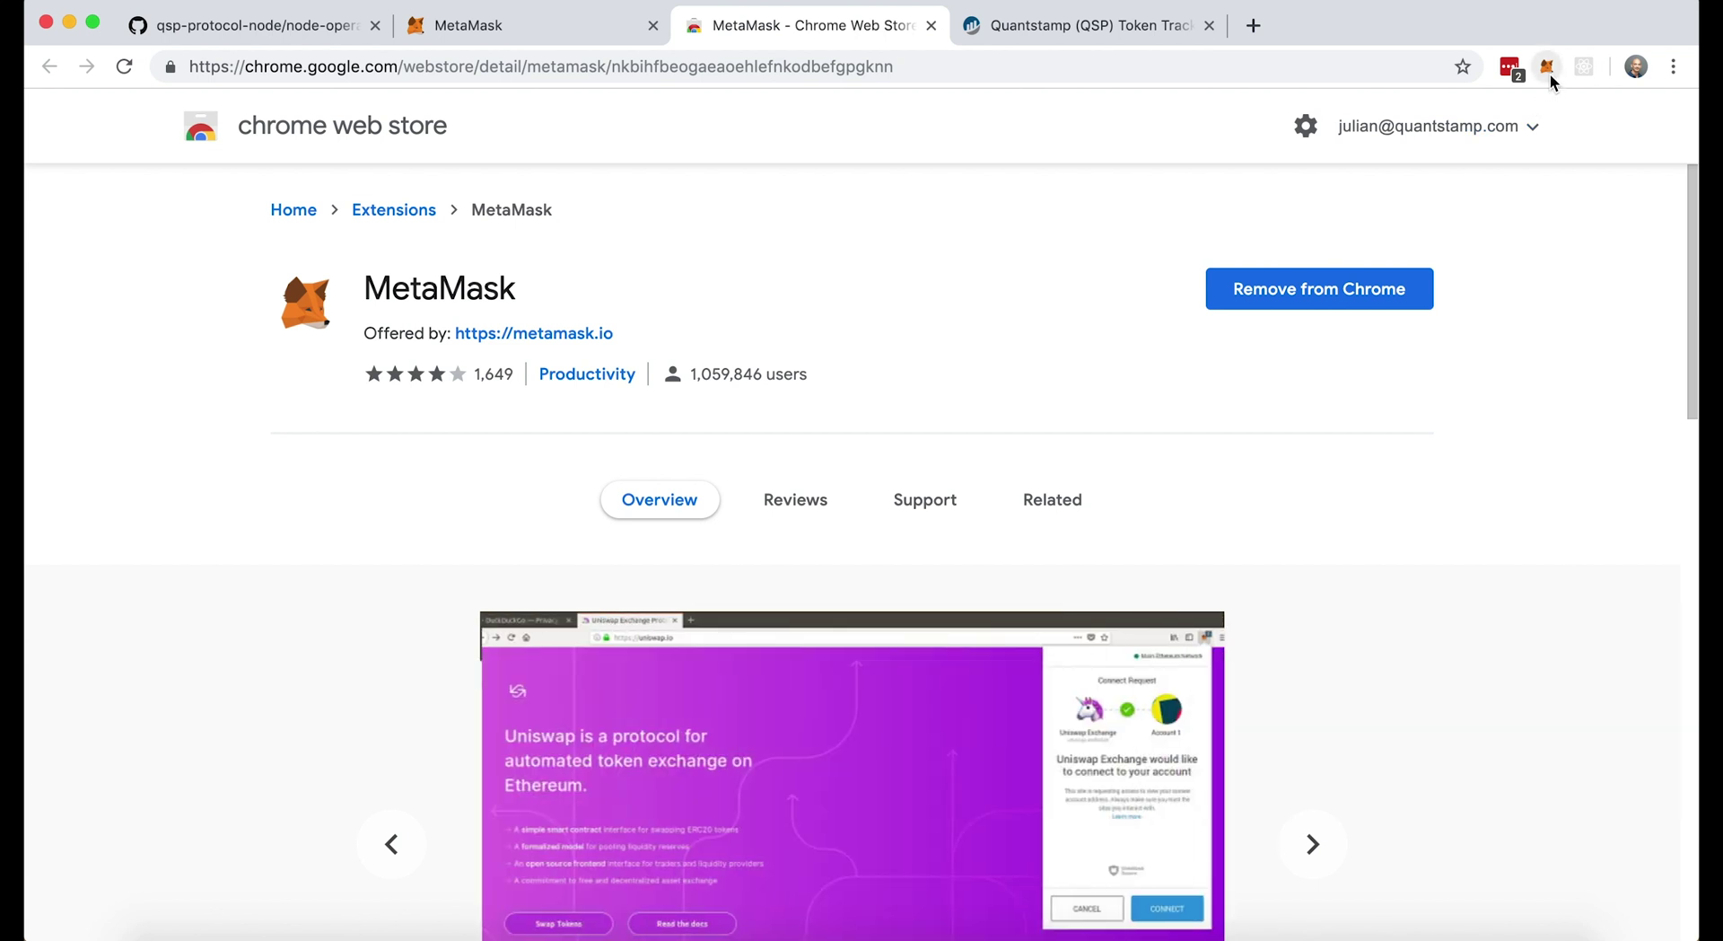
pyautogui.click(652, 26)
pyautogui.click(653, 26)
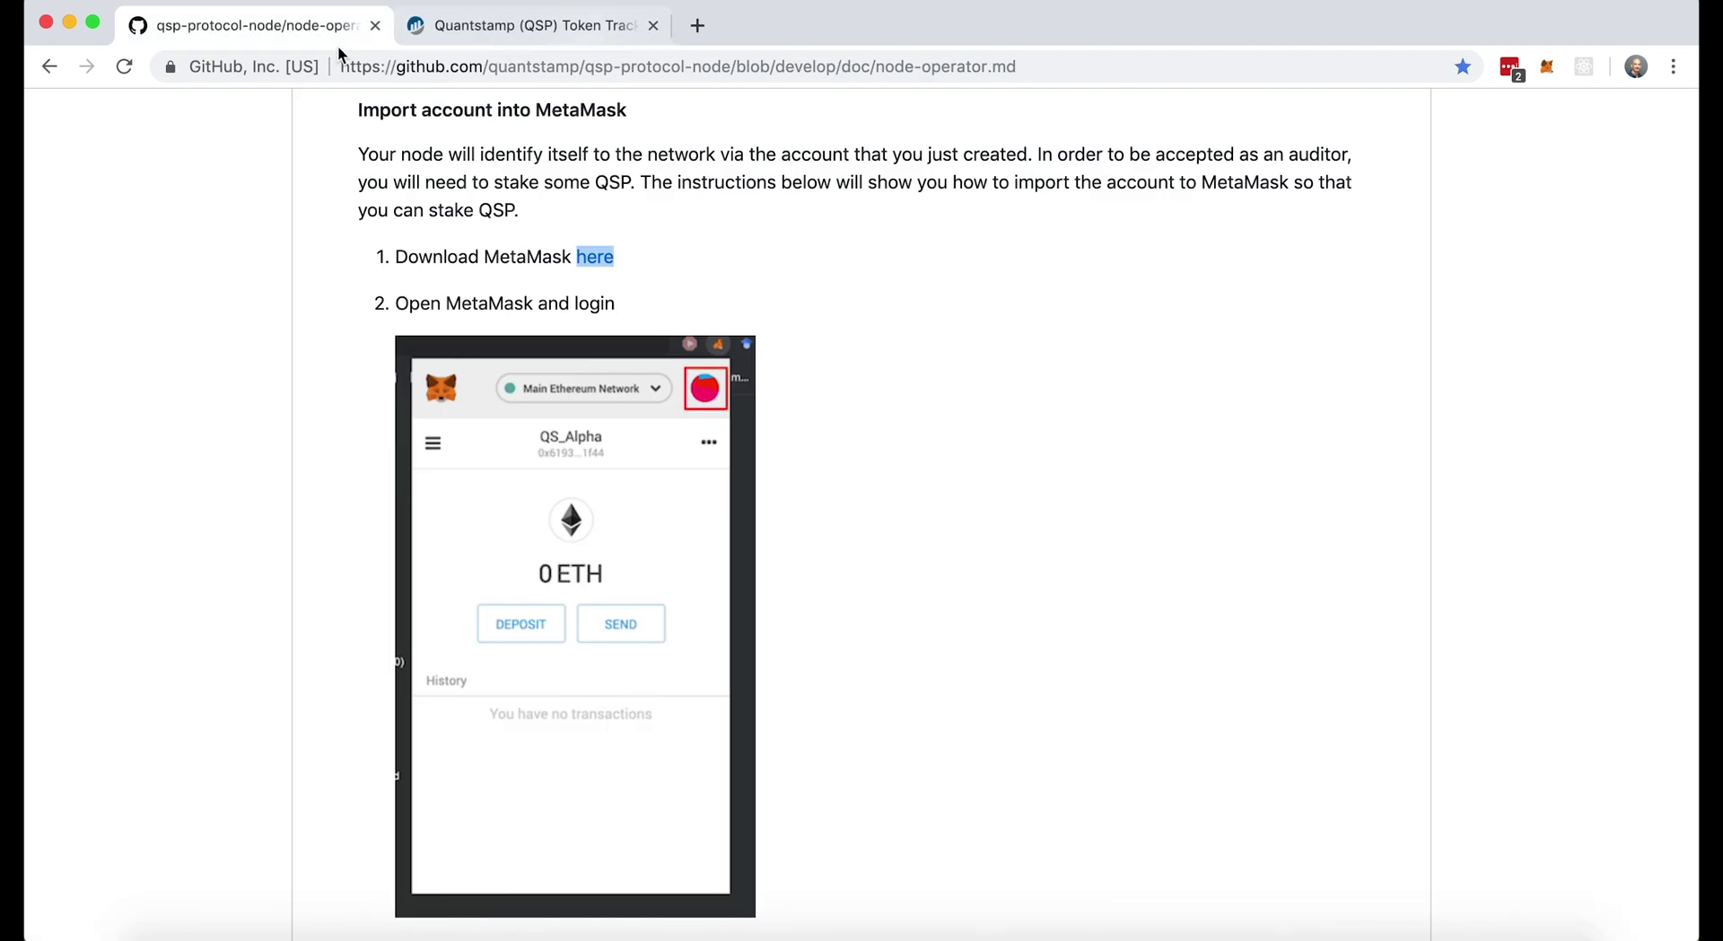
# Start an account import in the MetaMask extension with type JSON File and choose the file quantstamp_node_keystore.
pyautogui.click(1549, 77)
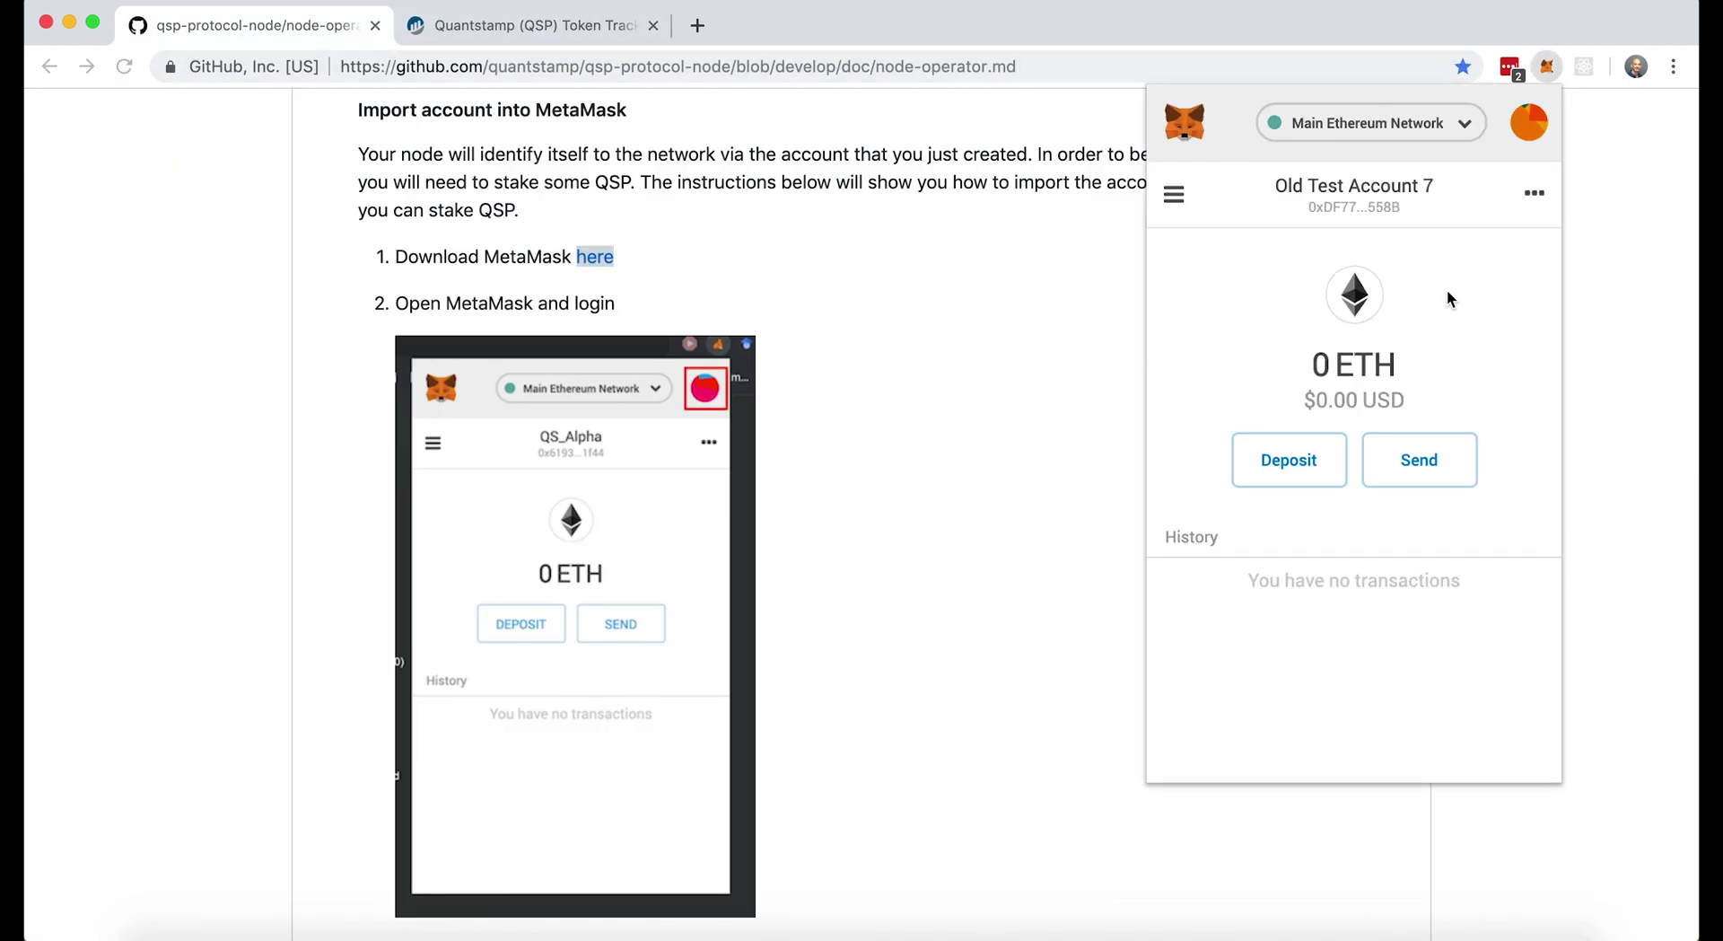
pyautogui.click(1530, 125)
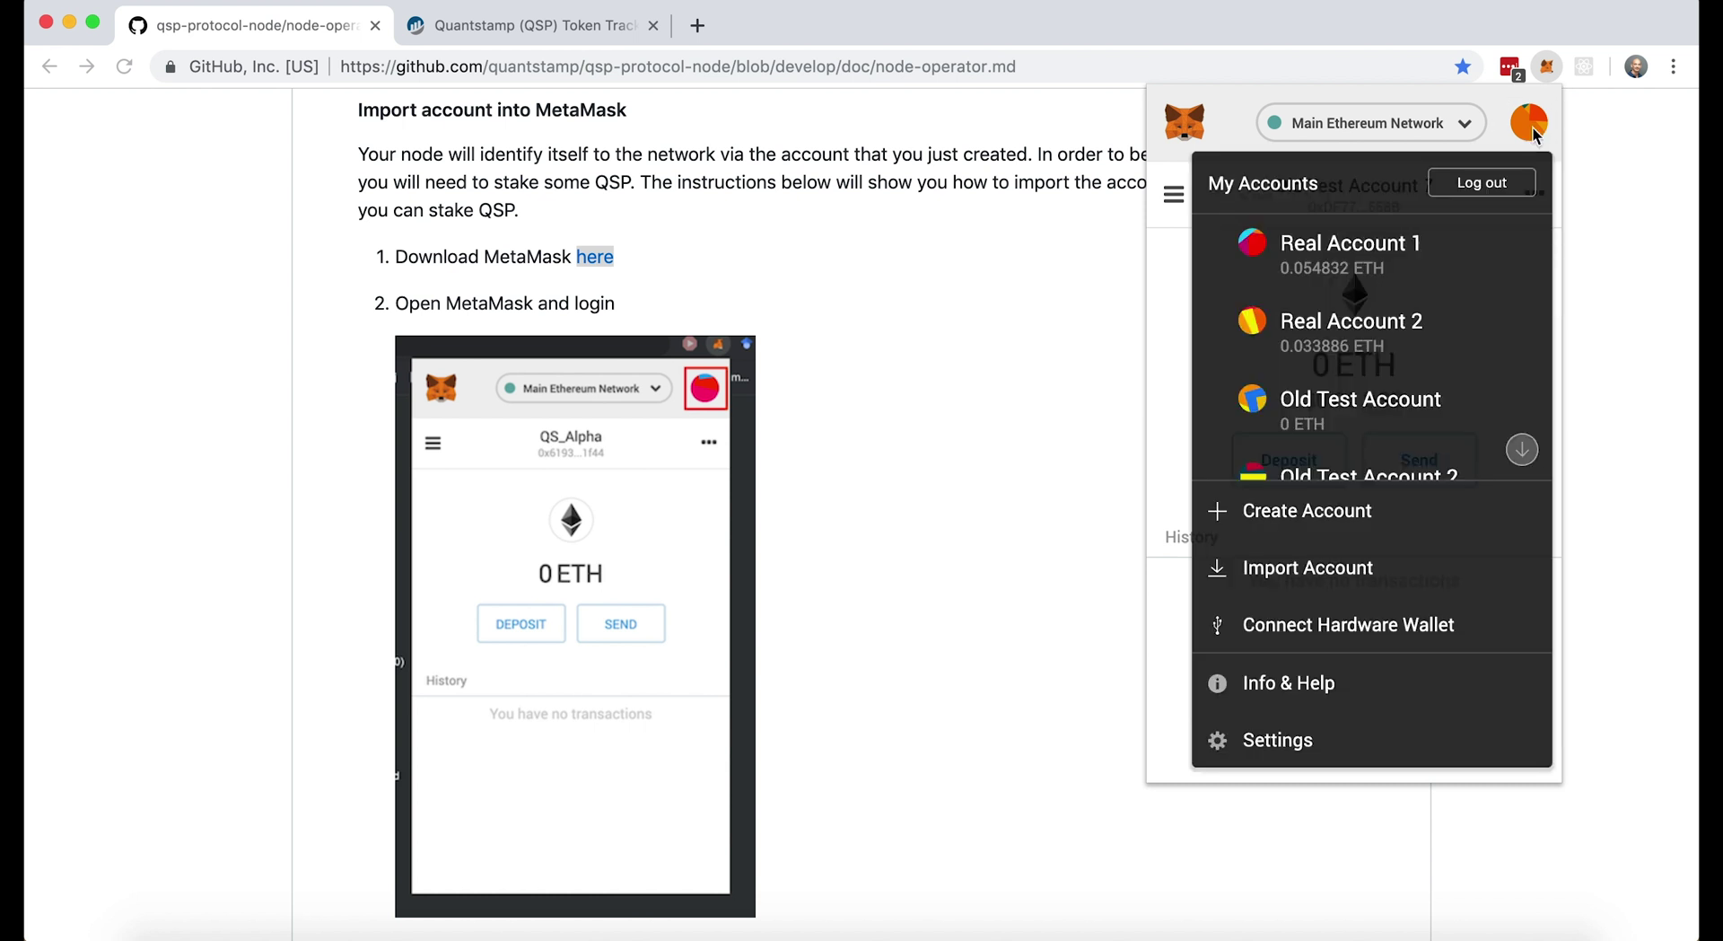
pyautogui.click(1338, 573)
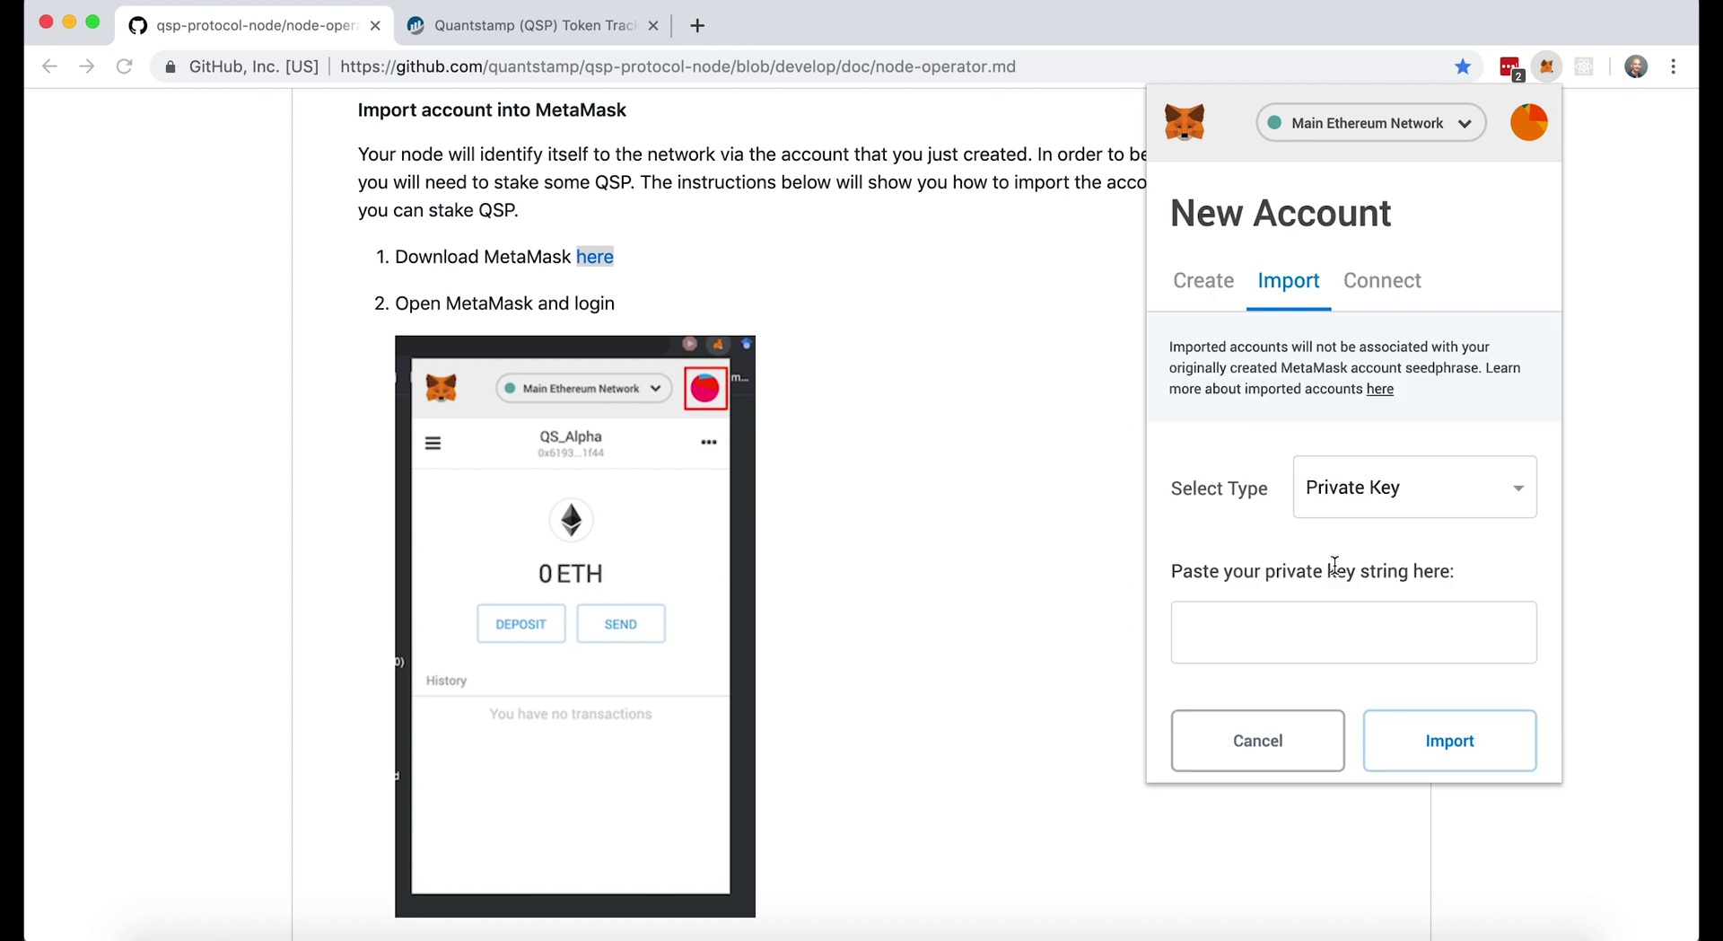
pyautogui.click(1385, 507)
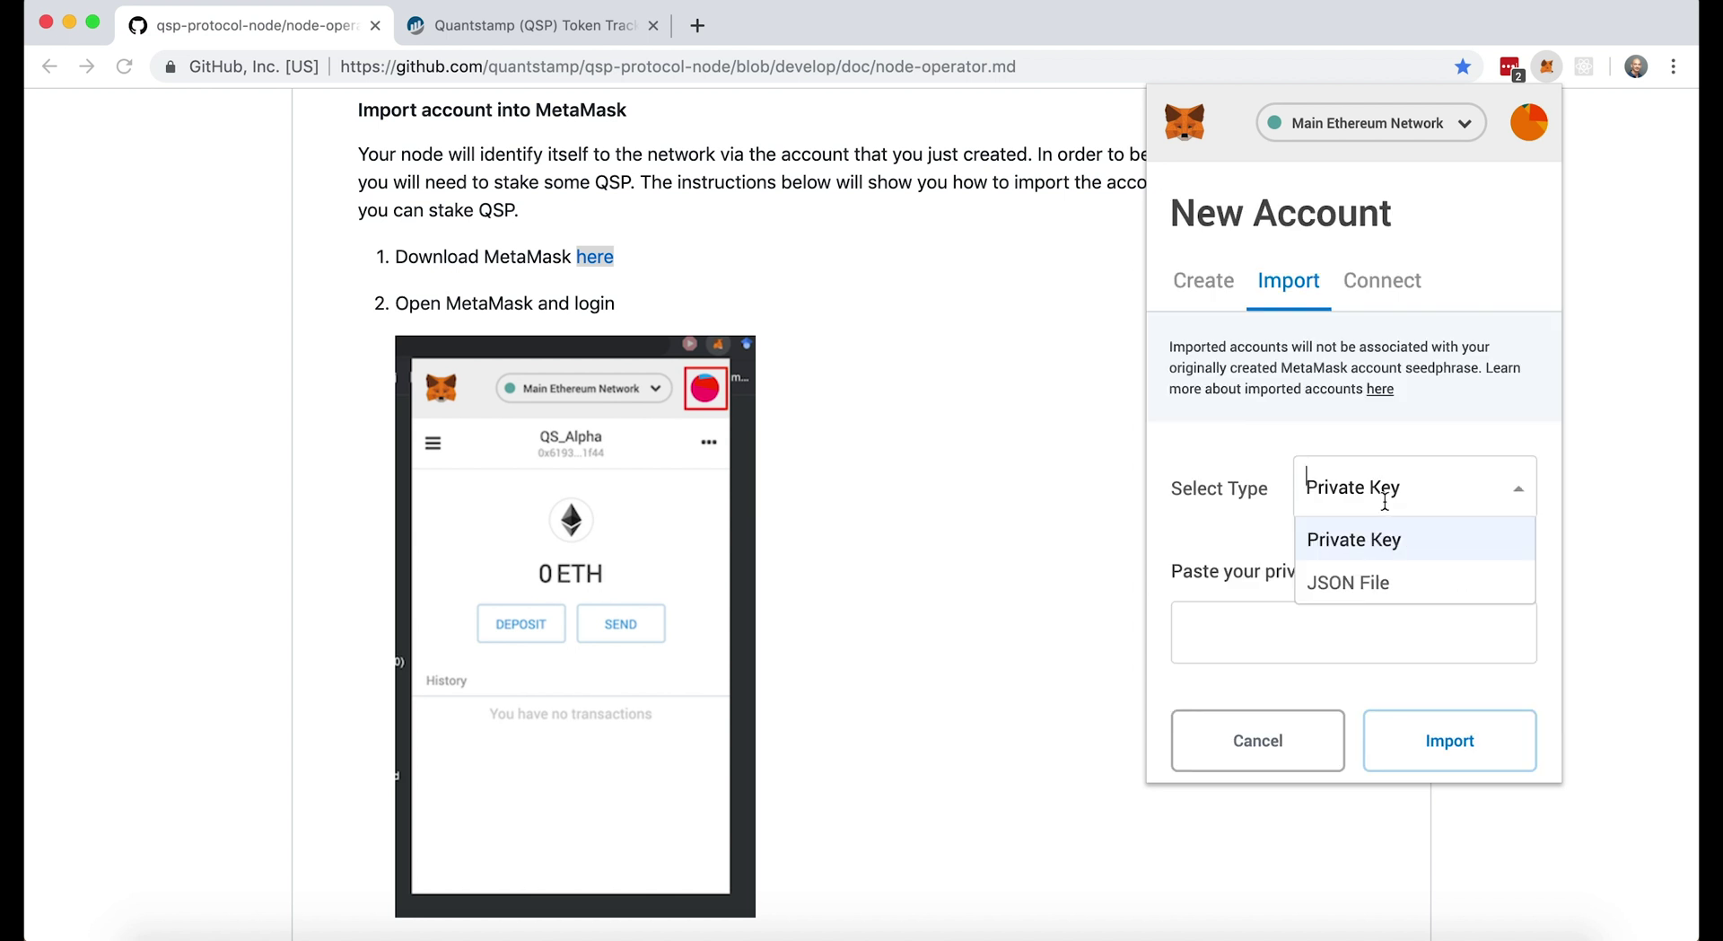
pyautogui.click(1412, 594)
pyautogui.click(1302, 633)
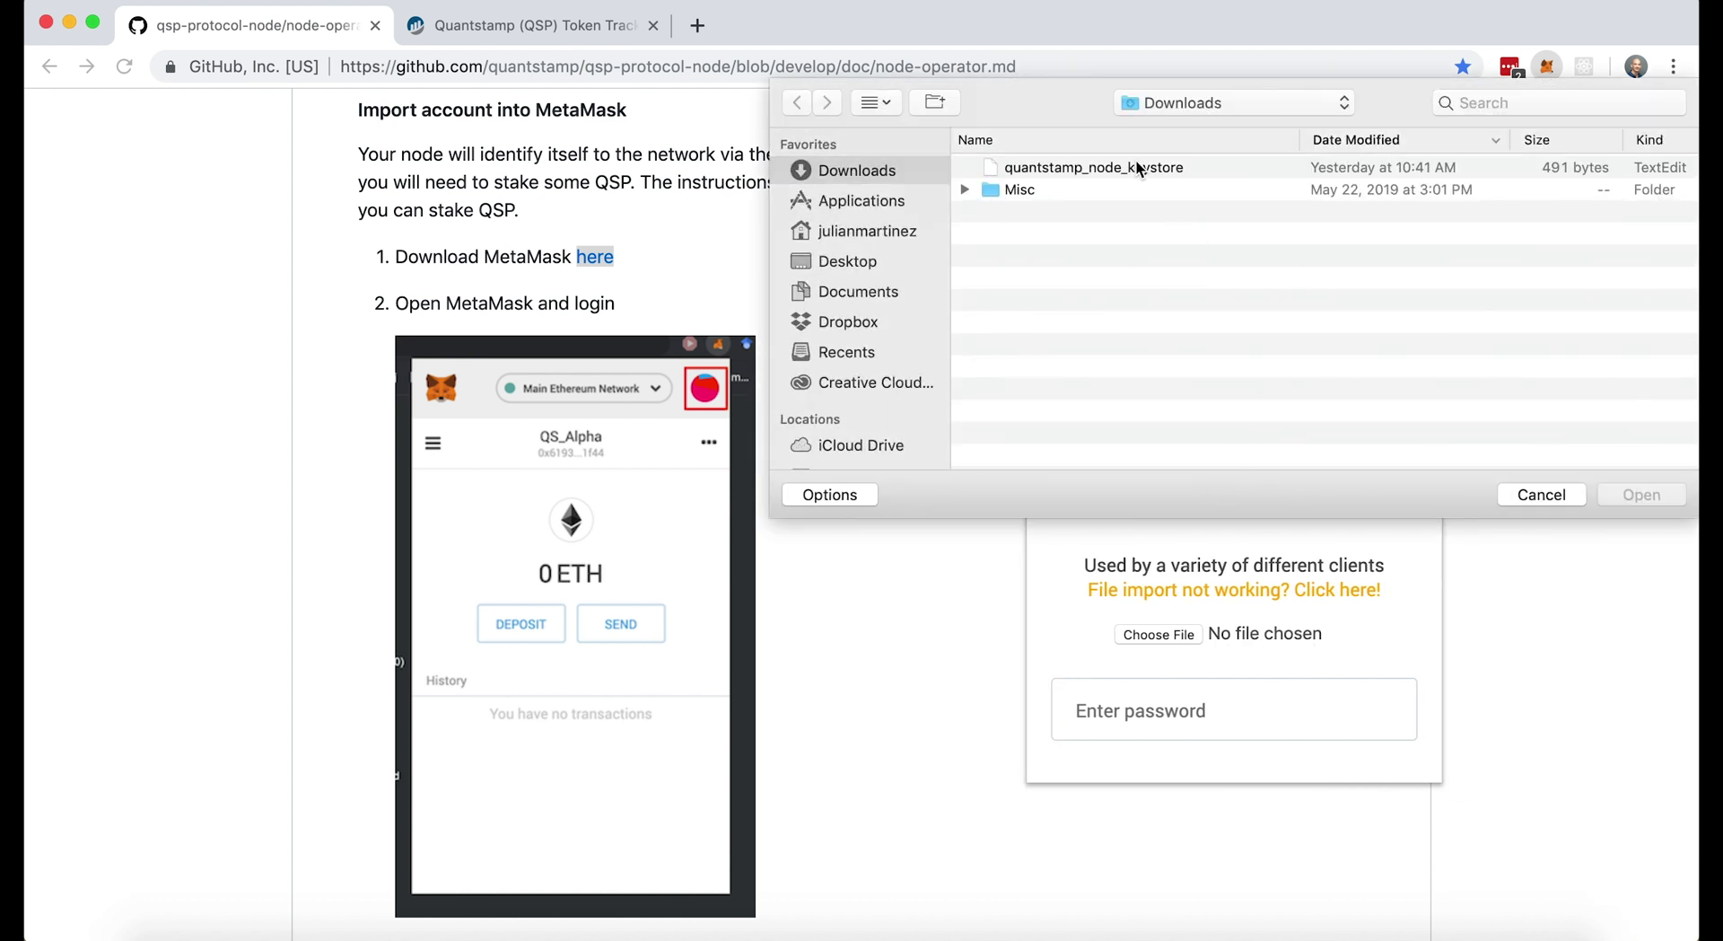
pyautogui.doubleClick(1139, 165)
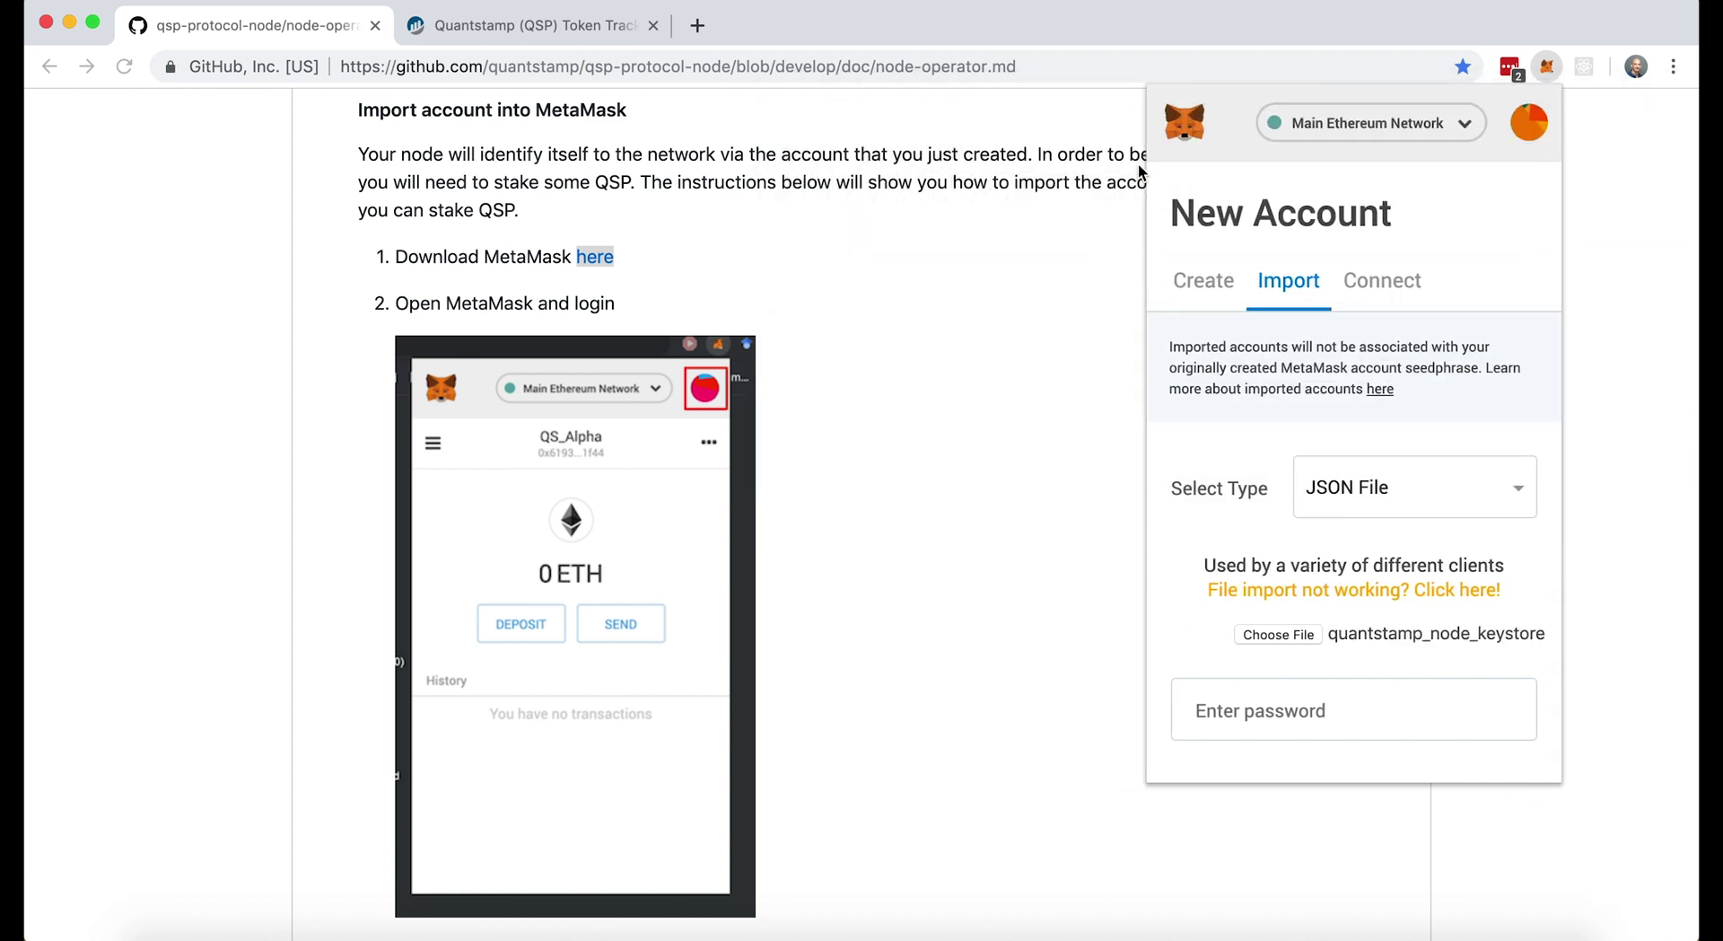
# Enter the keystore file's password and import the account.
pyautogui.click(1342, 720)
pyautogui.press('super+v')
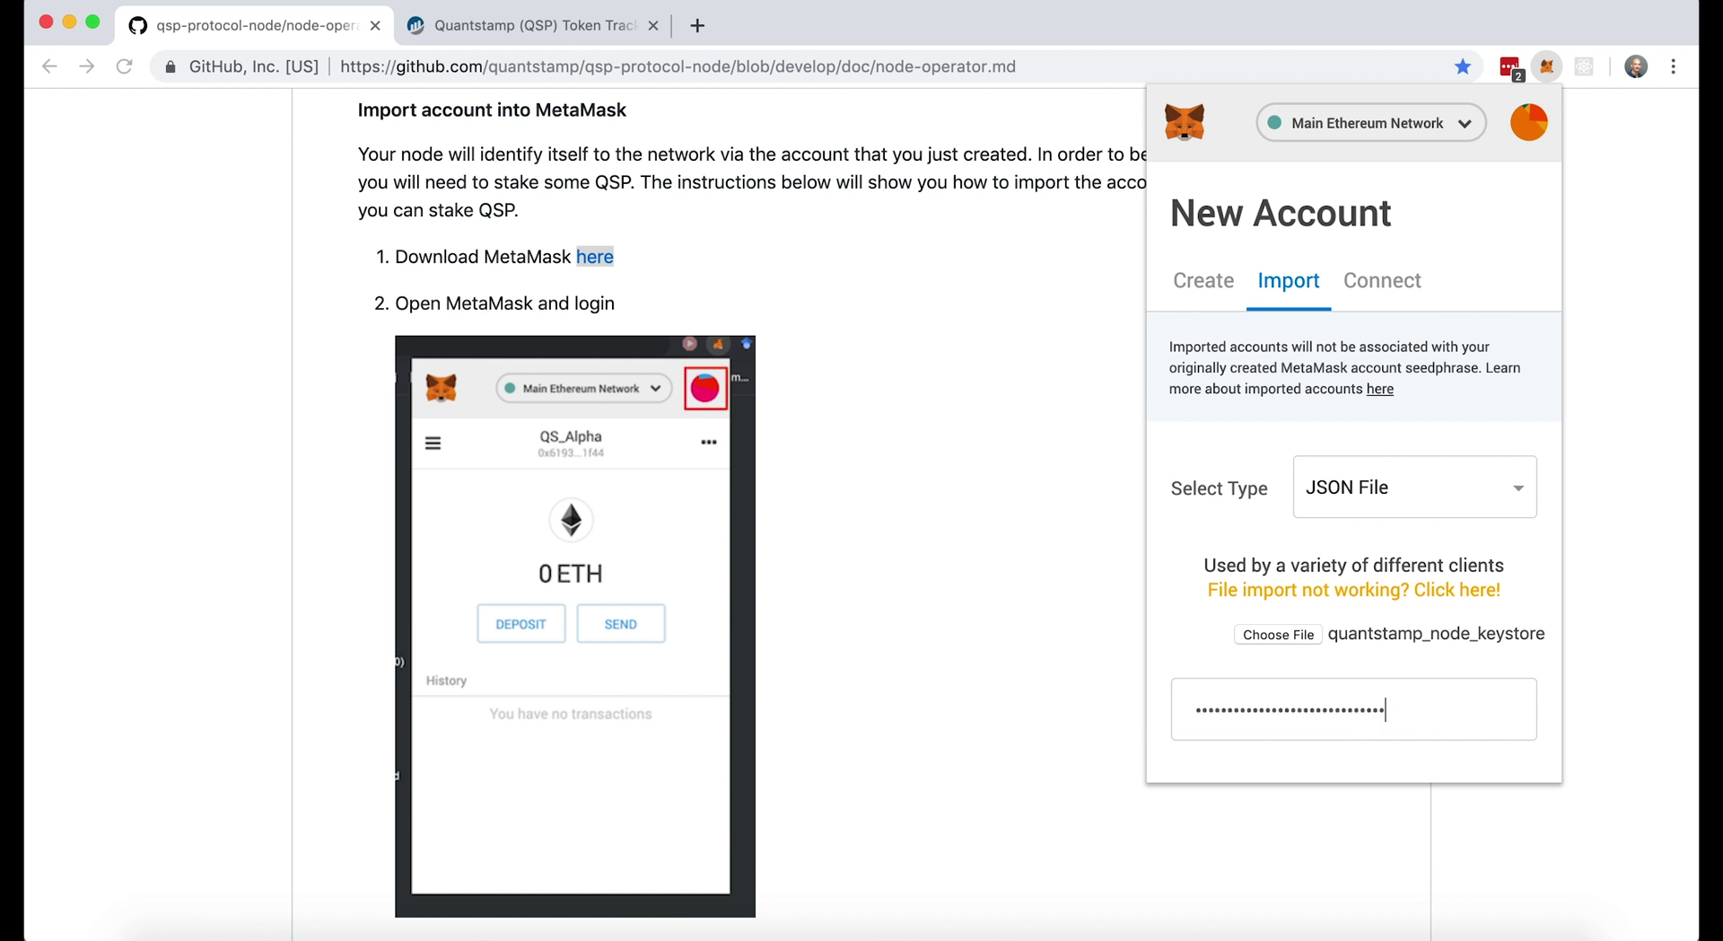
pyautogui.scroll(-2, 1342, 720)
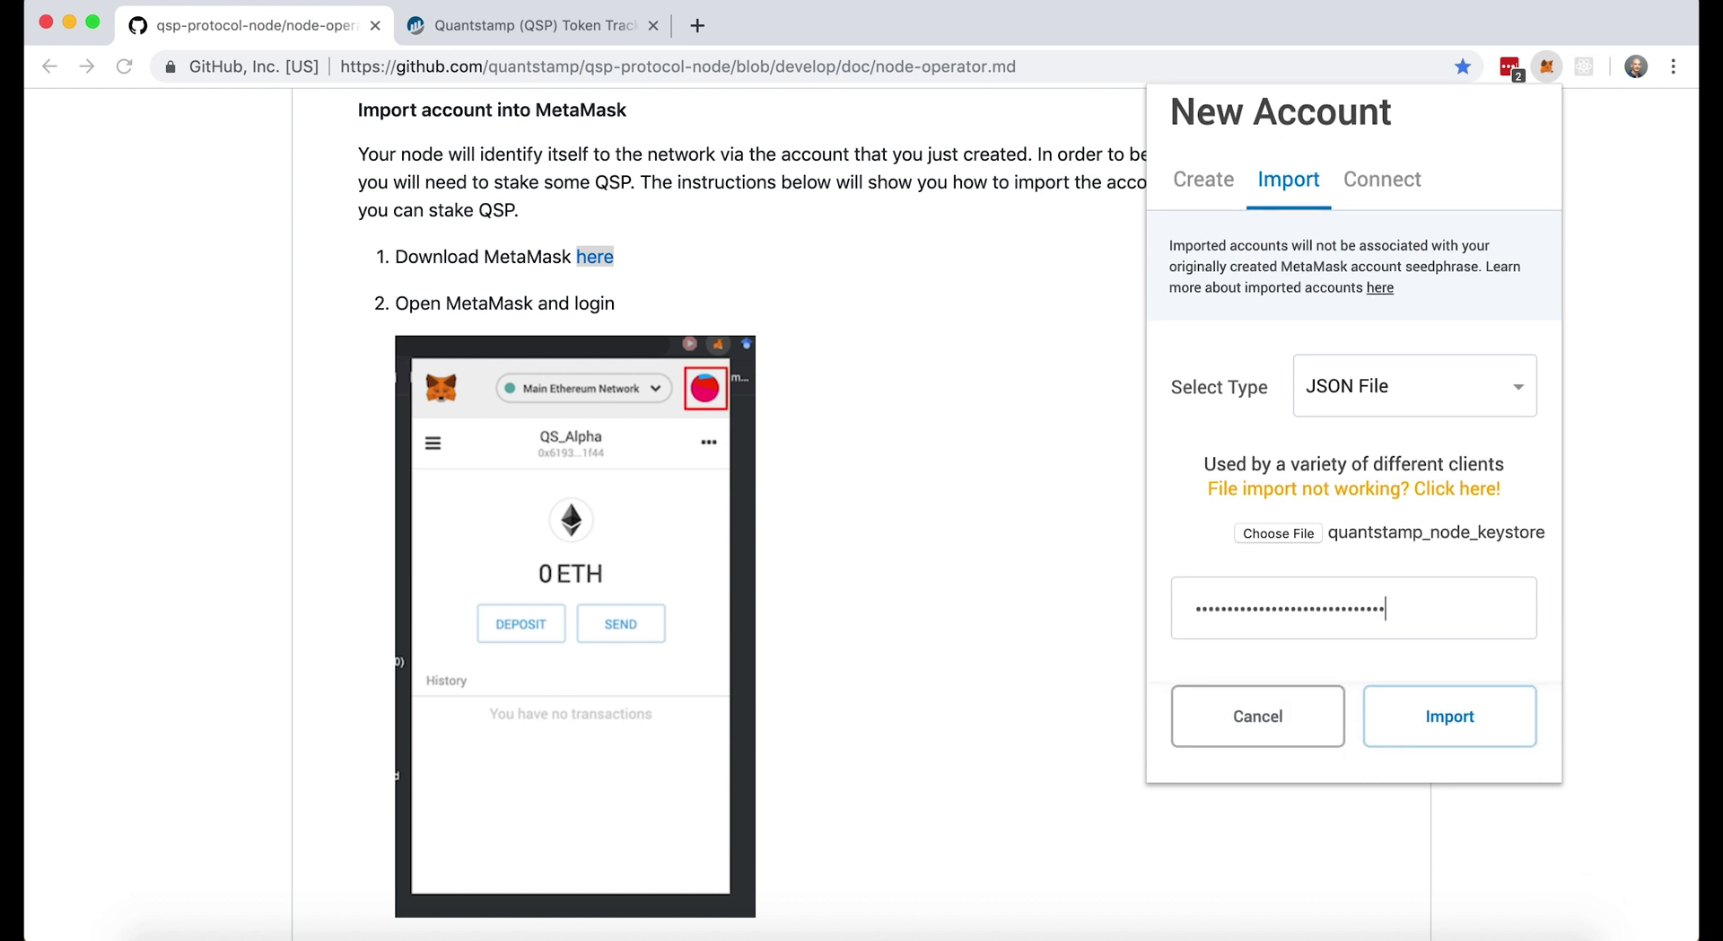
pyautogui.click(1471, 722)
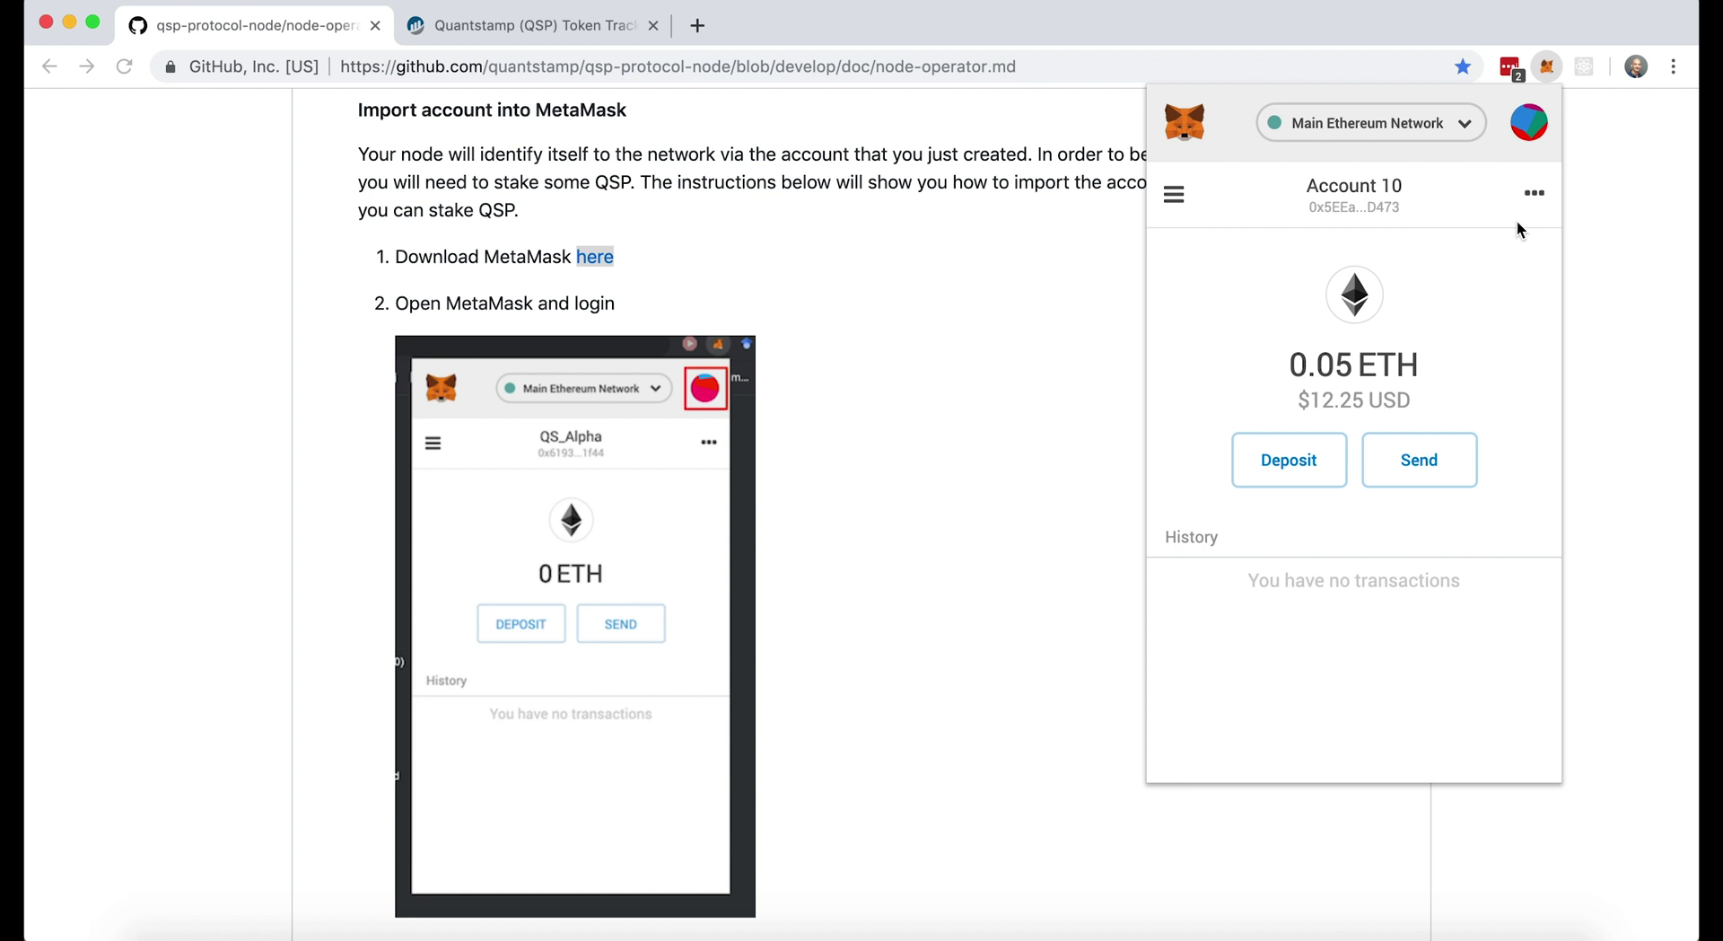
# Rename the imported account as QSP Node Operator in its account details.
pyautogui.click(1535, 193)
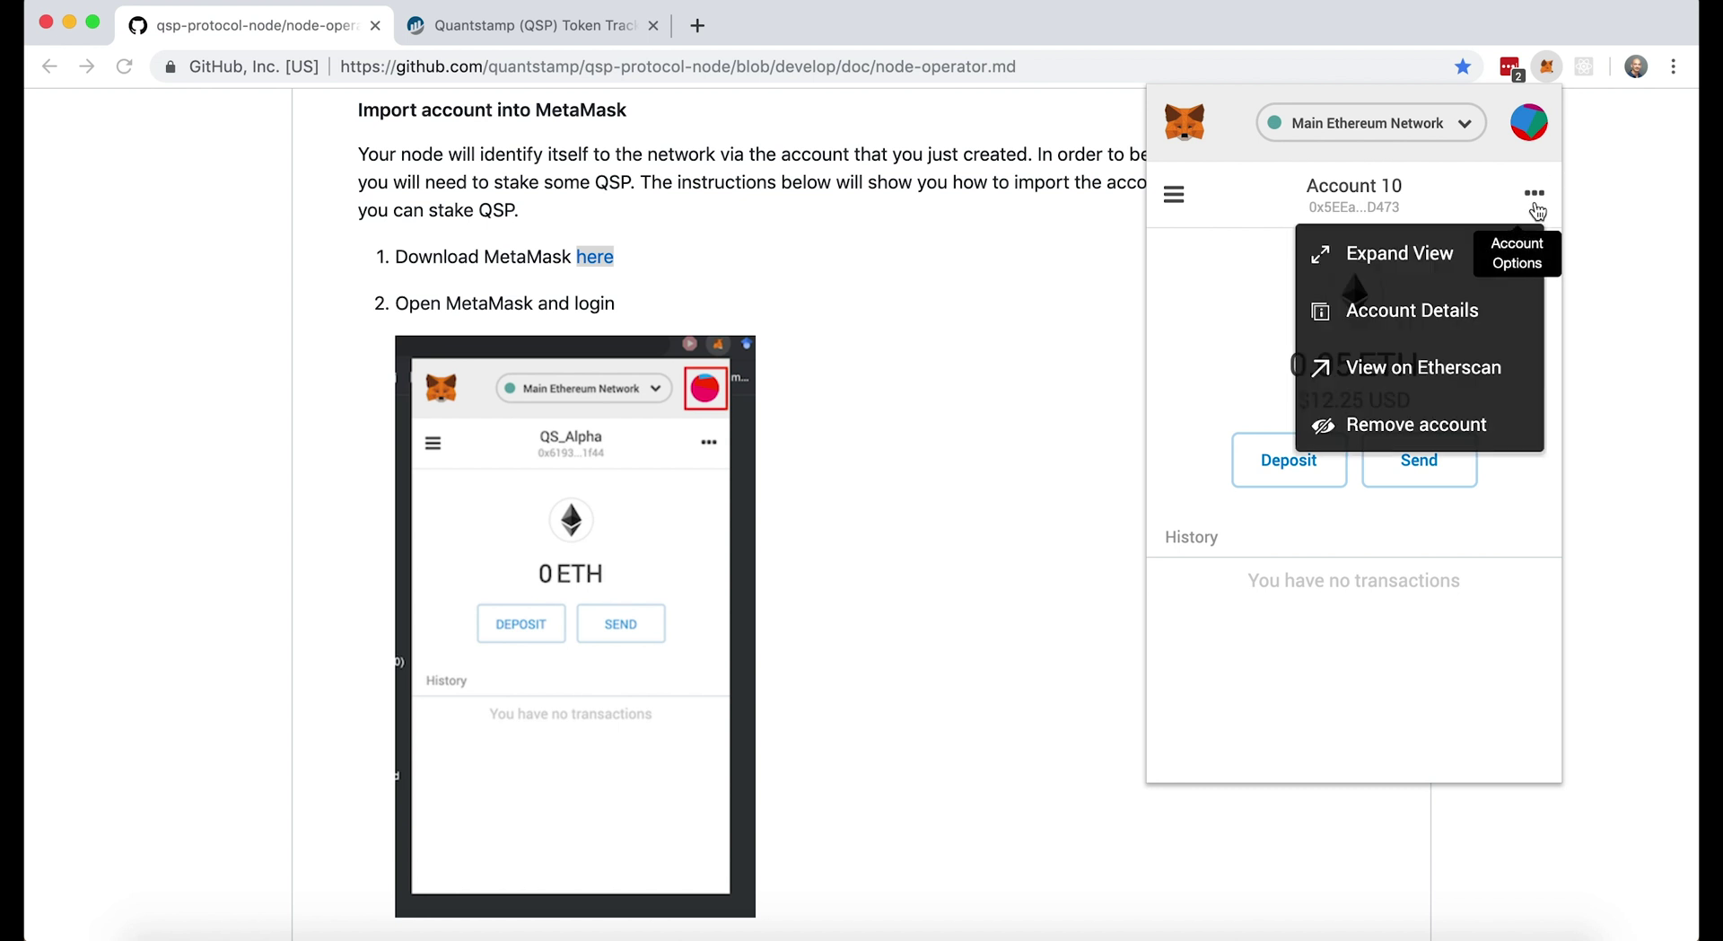
pyautogui.click(1463, 325)
pyautogui.click(1435, 230)
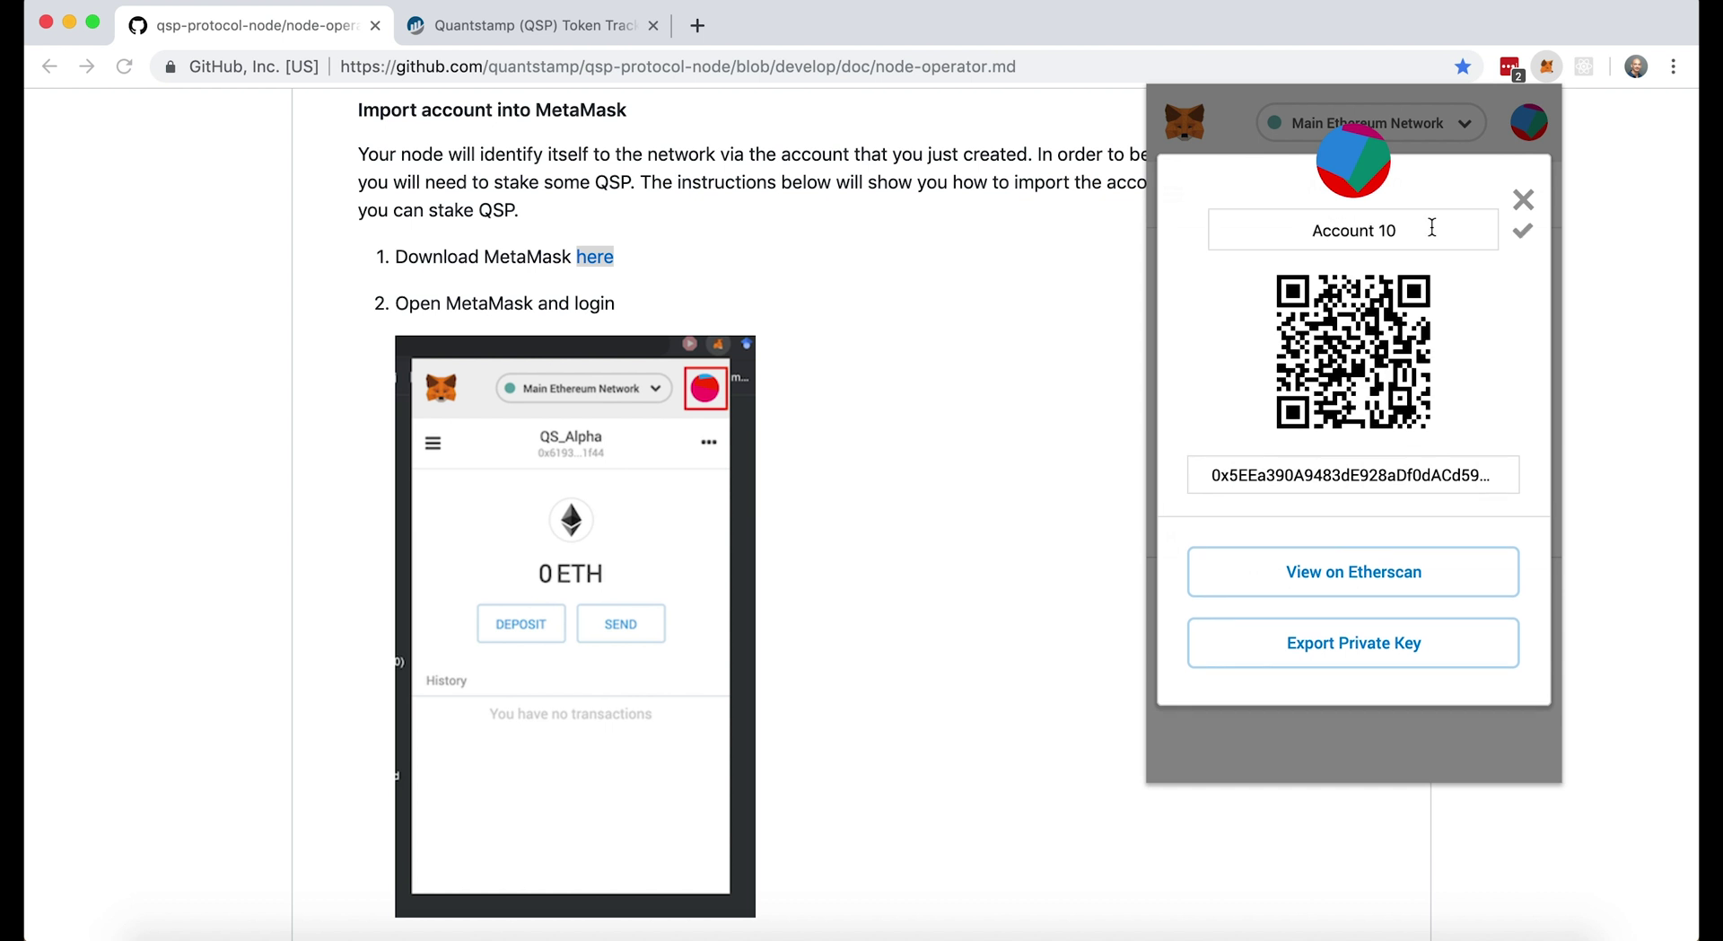
pyautogui.tripleClick(1374, 232)
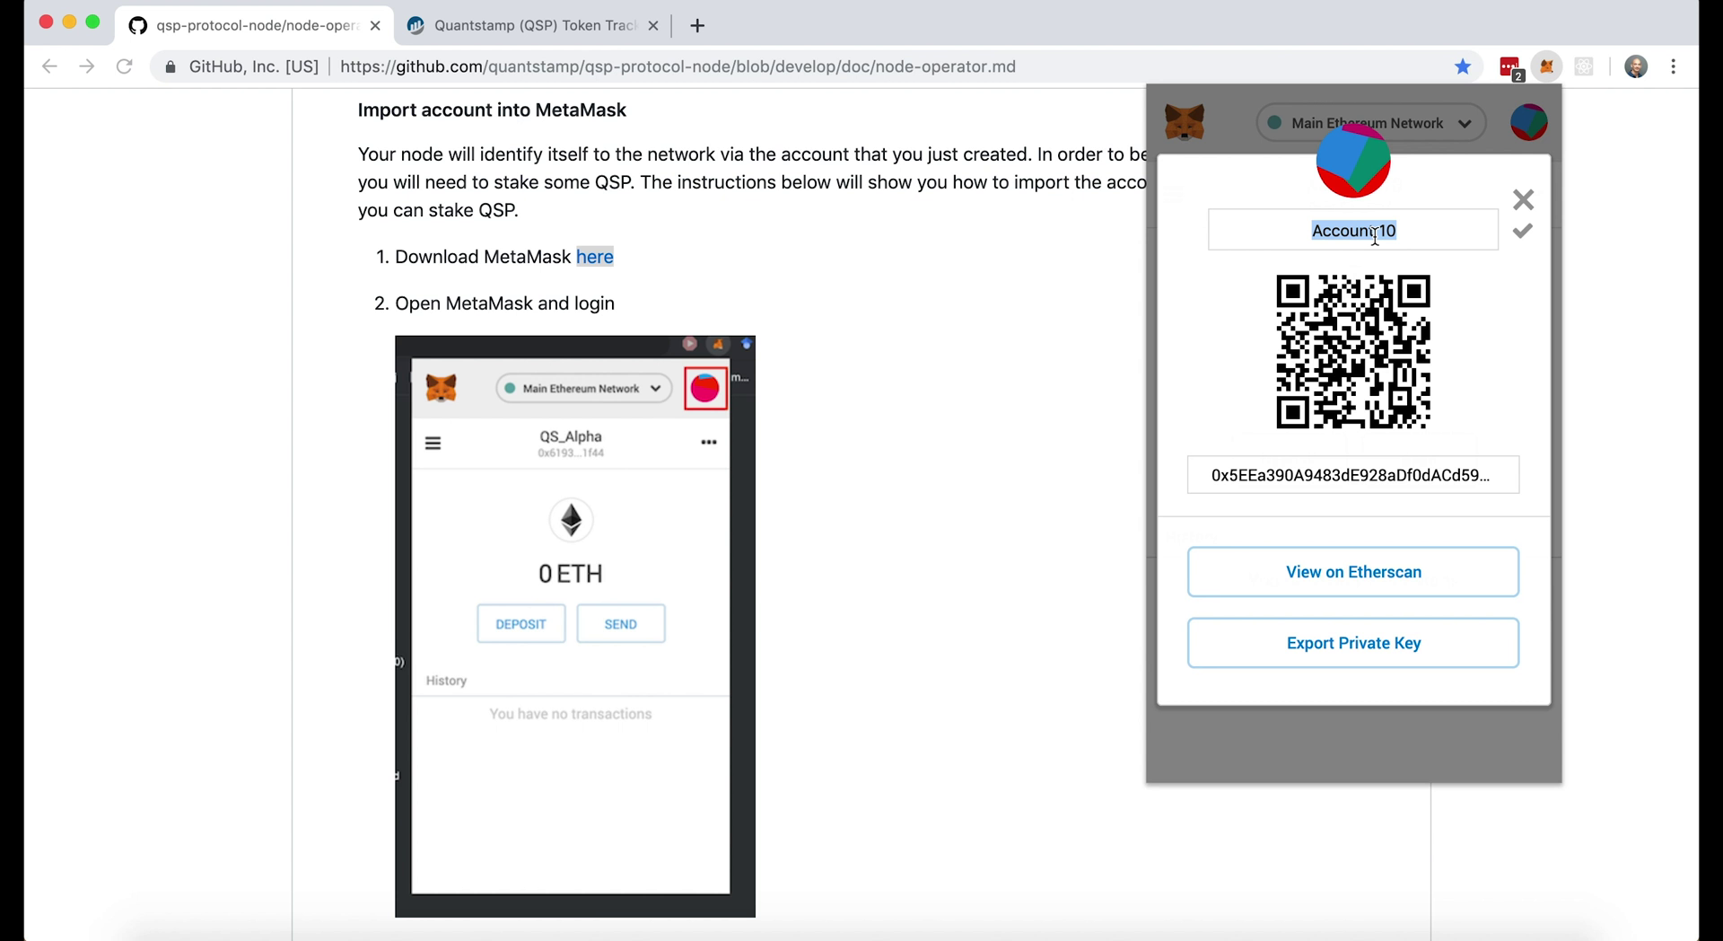
pyautogui.write('QSP')
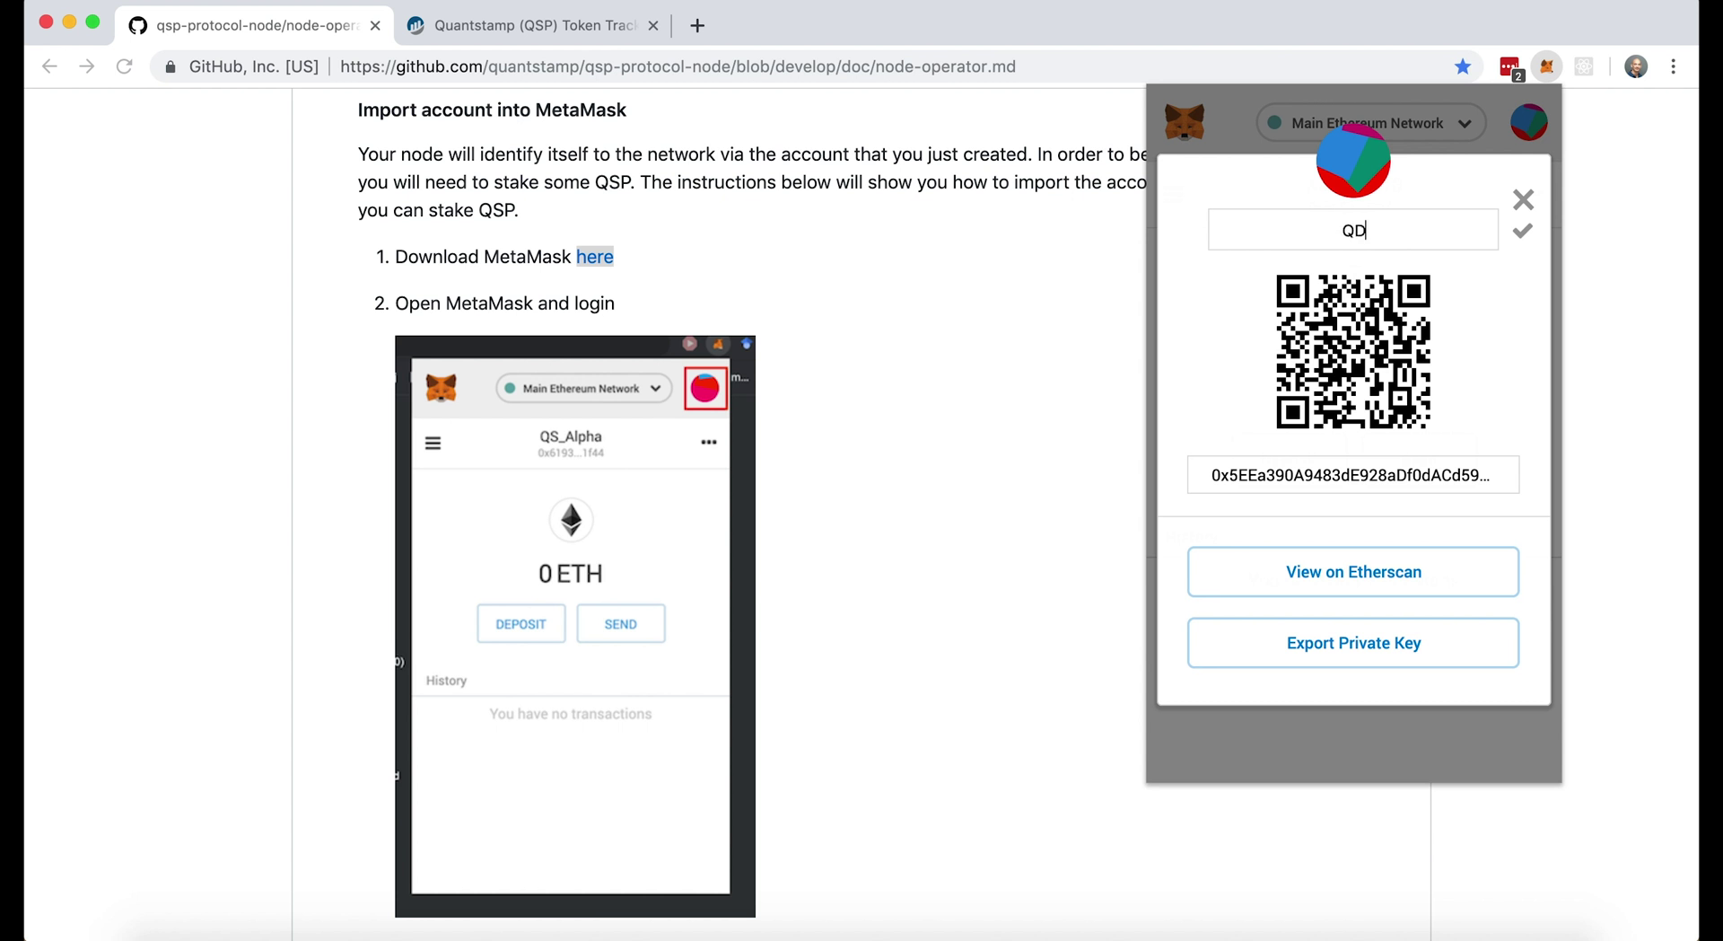
pyautogui.press('BackSpace')
pyautogui.press('BackSpace')
pyautogui.write('SP Node Operator')
pyautogui.press('Return')
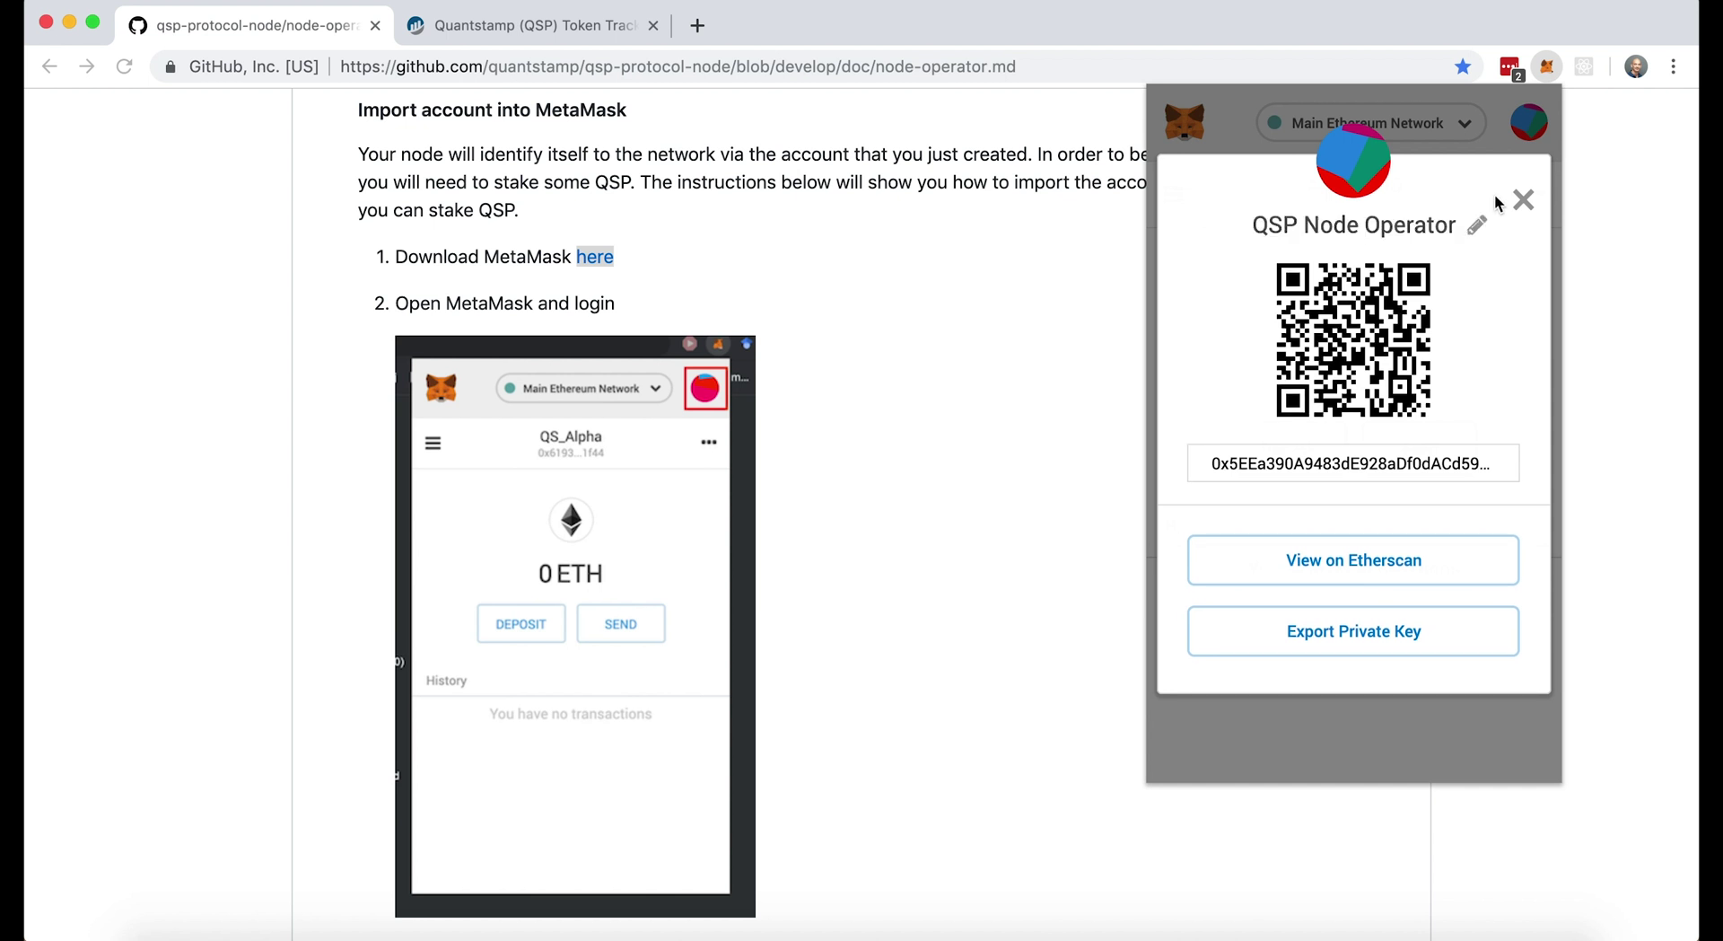
pyautogui.click(1523, 200)
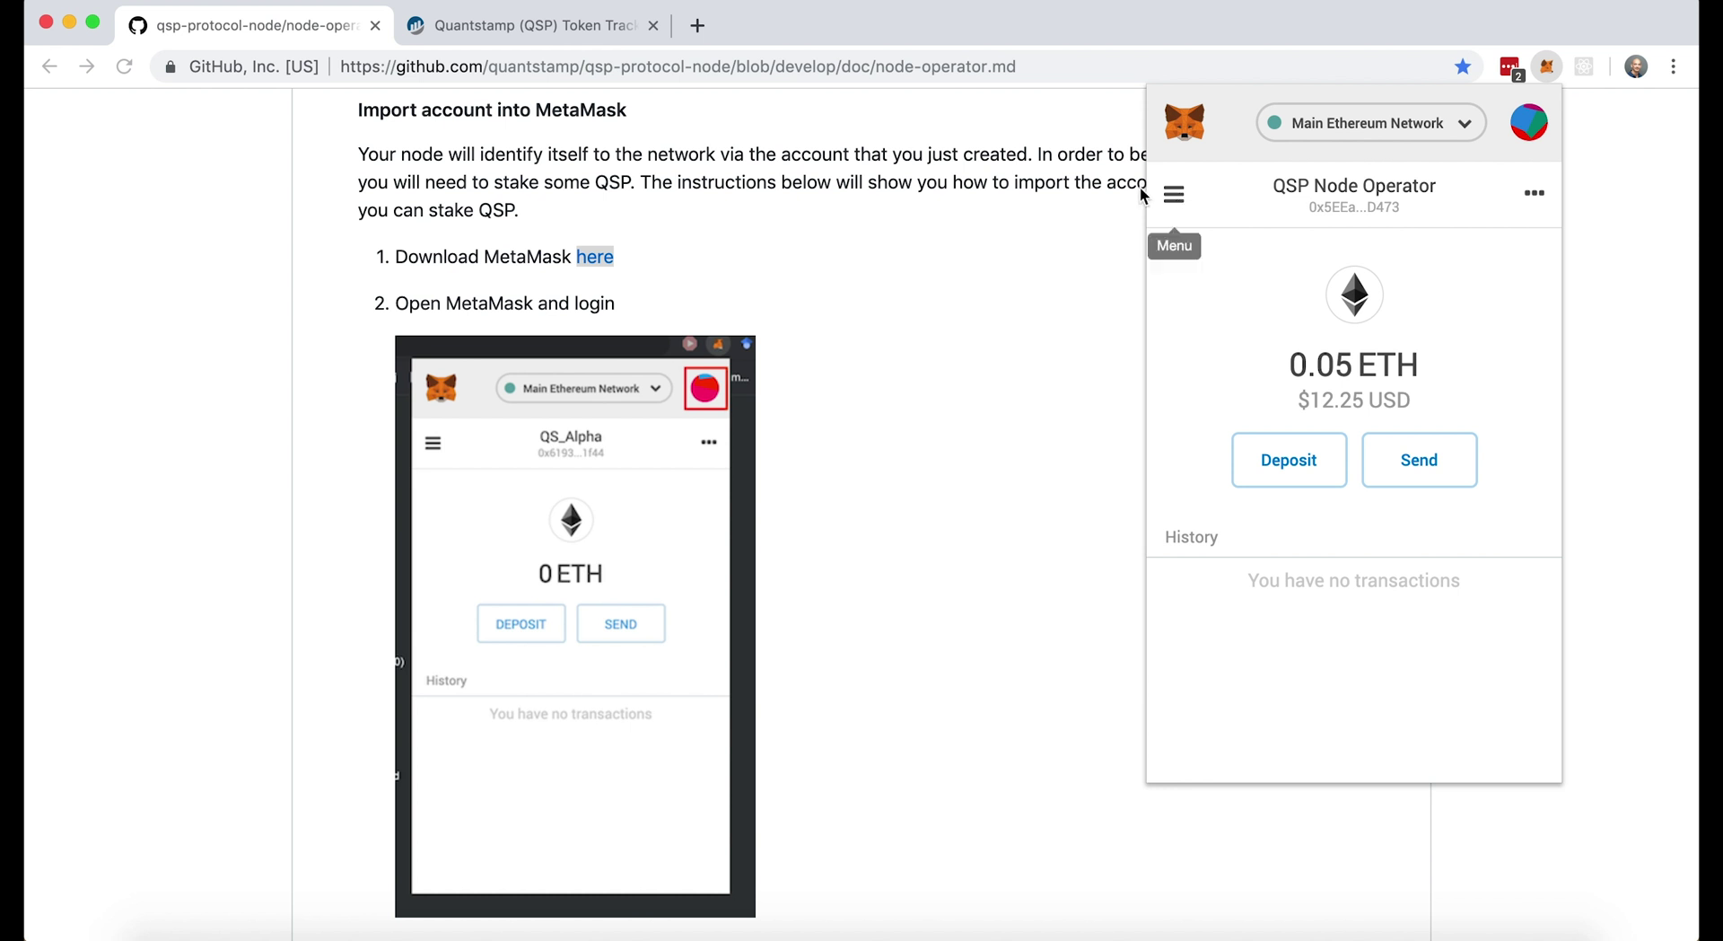
# Copy the Quantstamp token's contract address from Etherscan and enter it as a custom token's contract address in MetaMask.
pyautogui.click(586, 37)
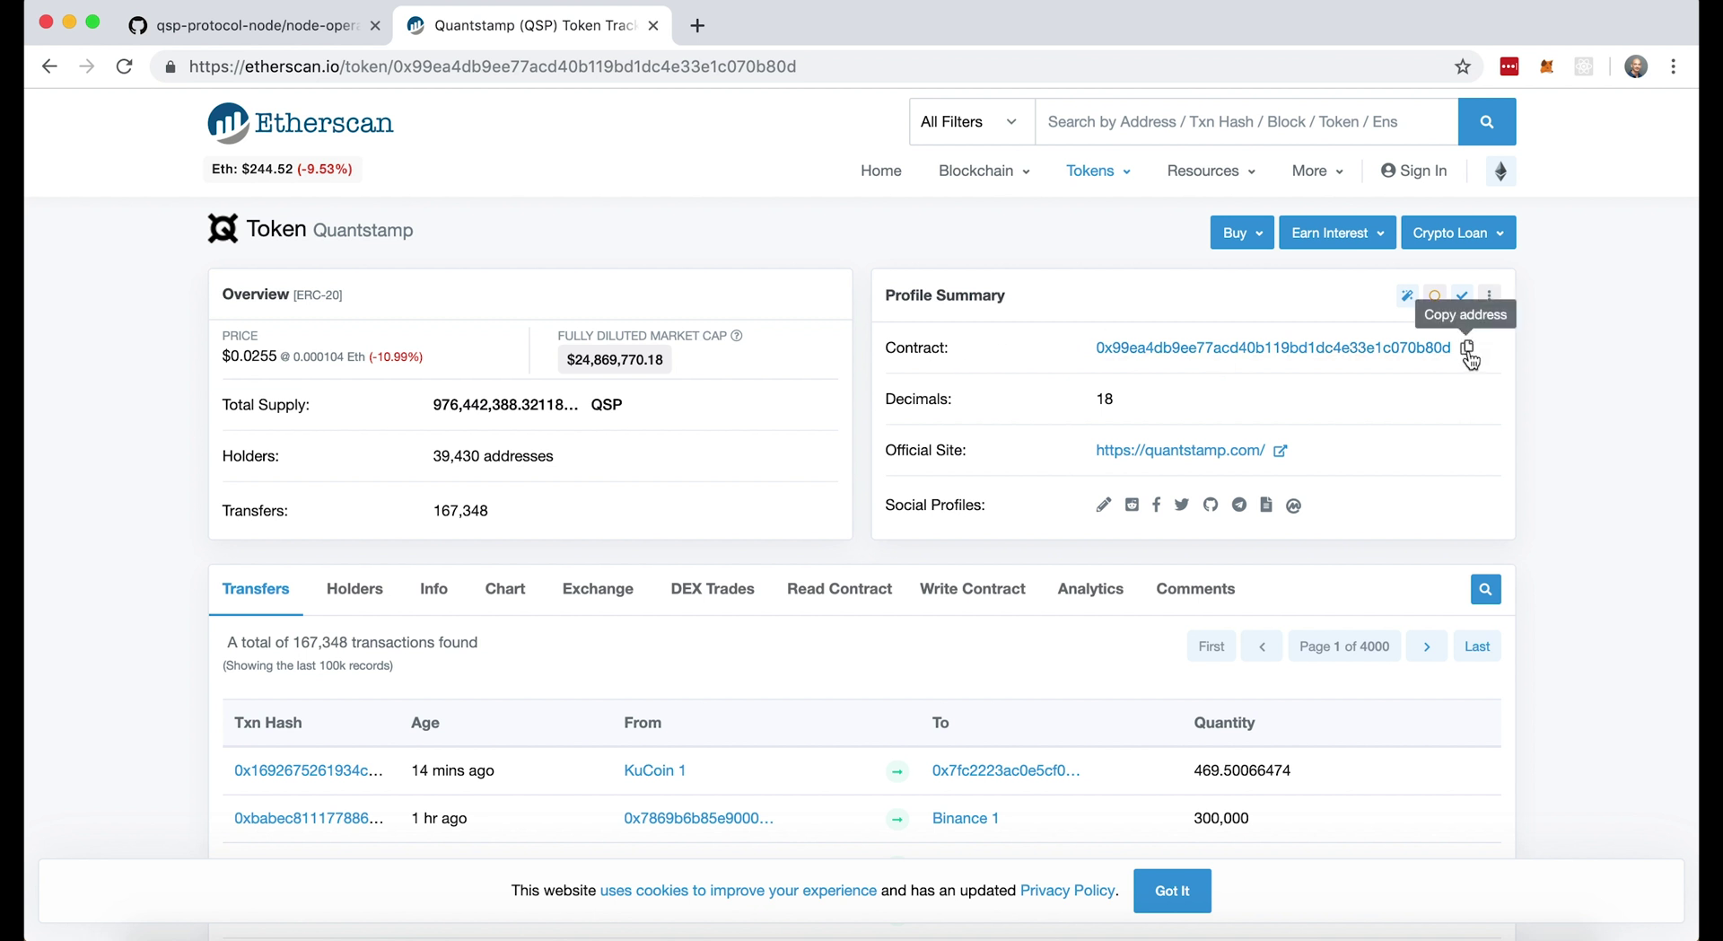
pyautogui.click(1468, 349)
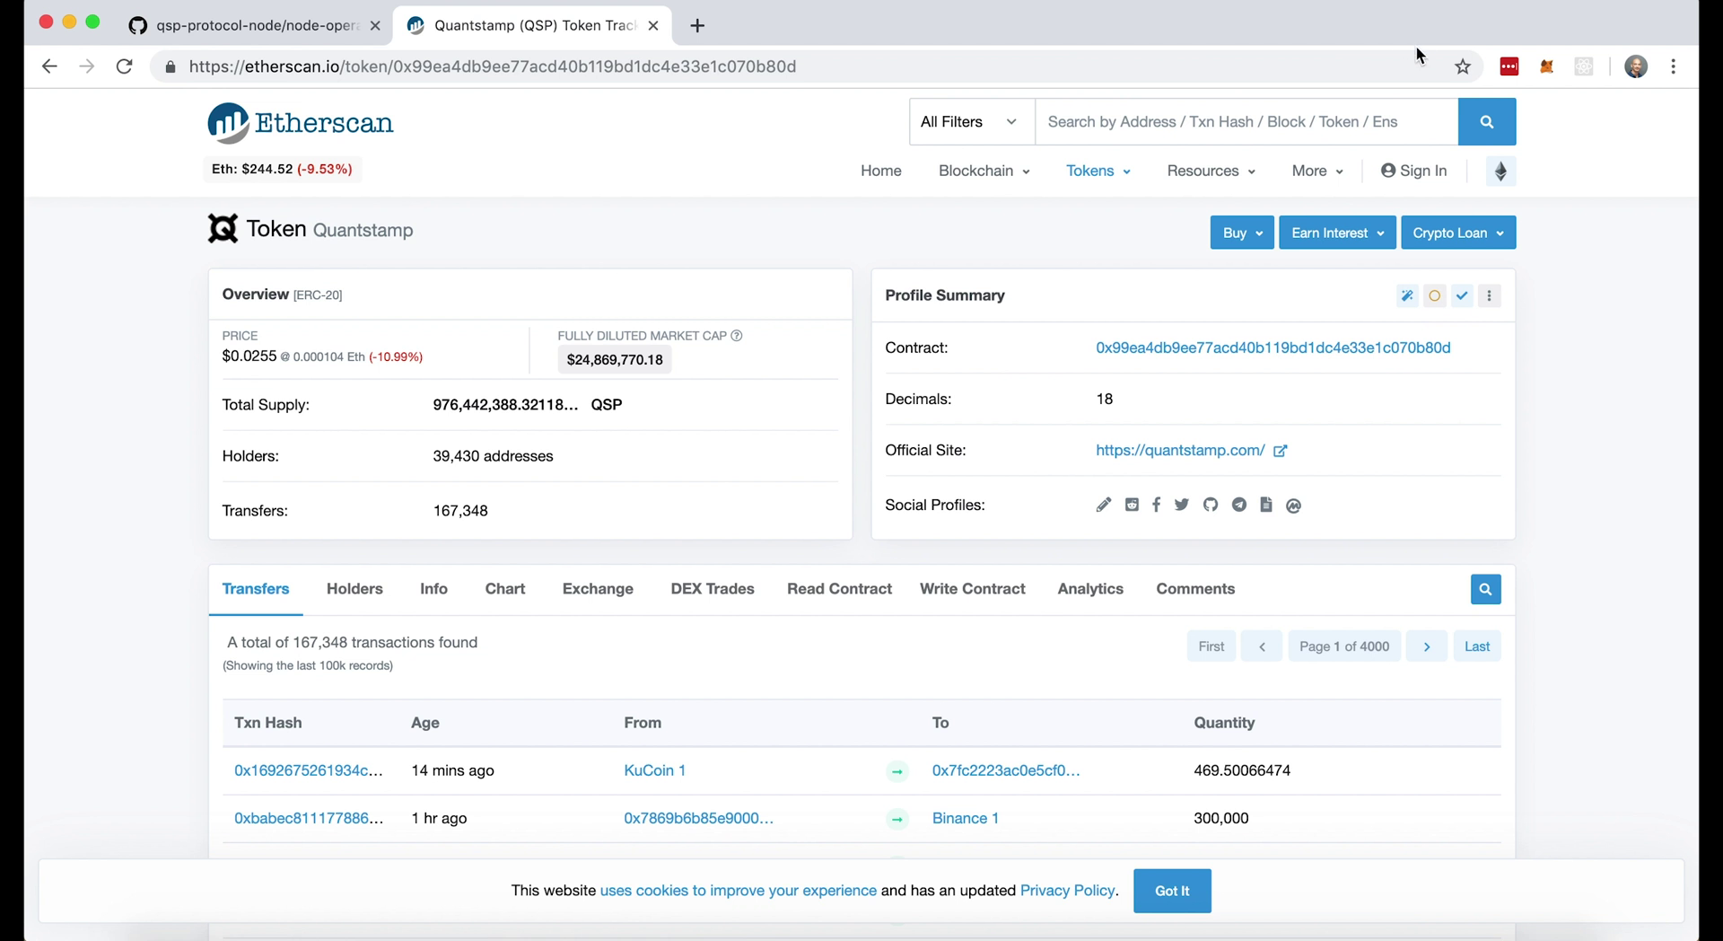
pyautogui.click(1547, 68)
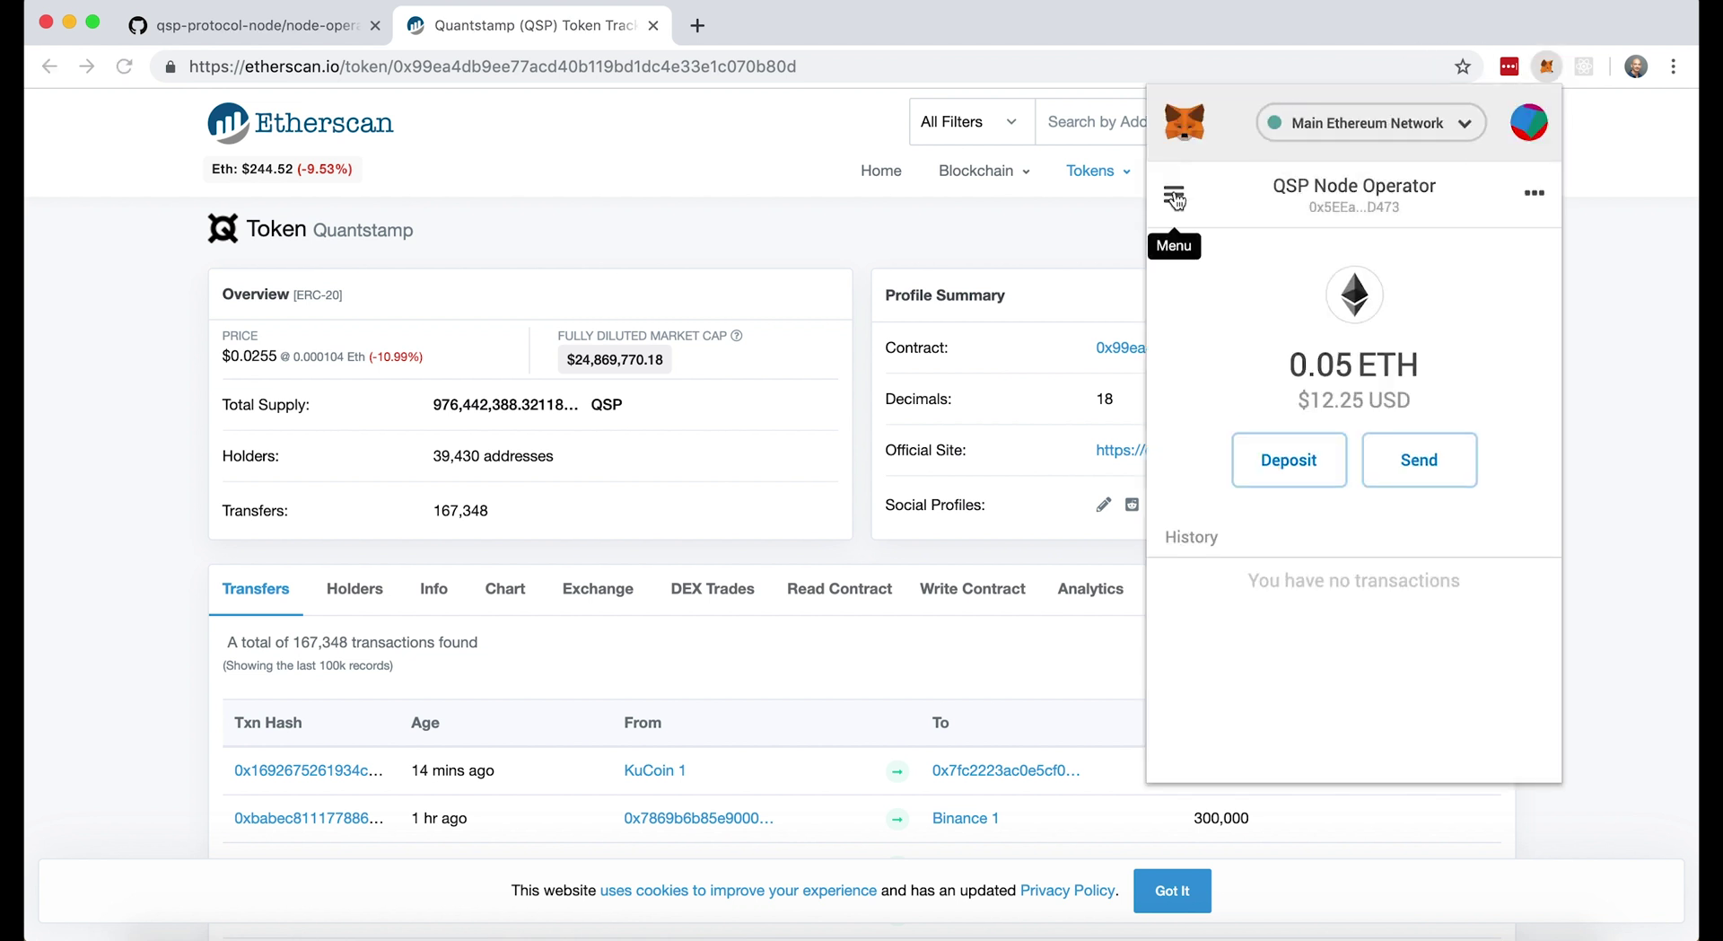
pyautogui.click(1175, 198)
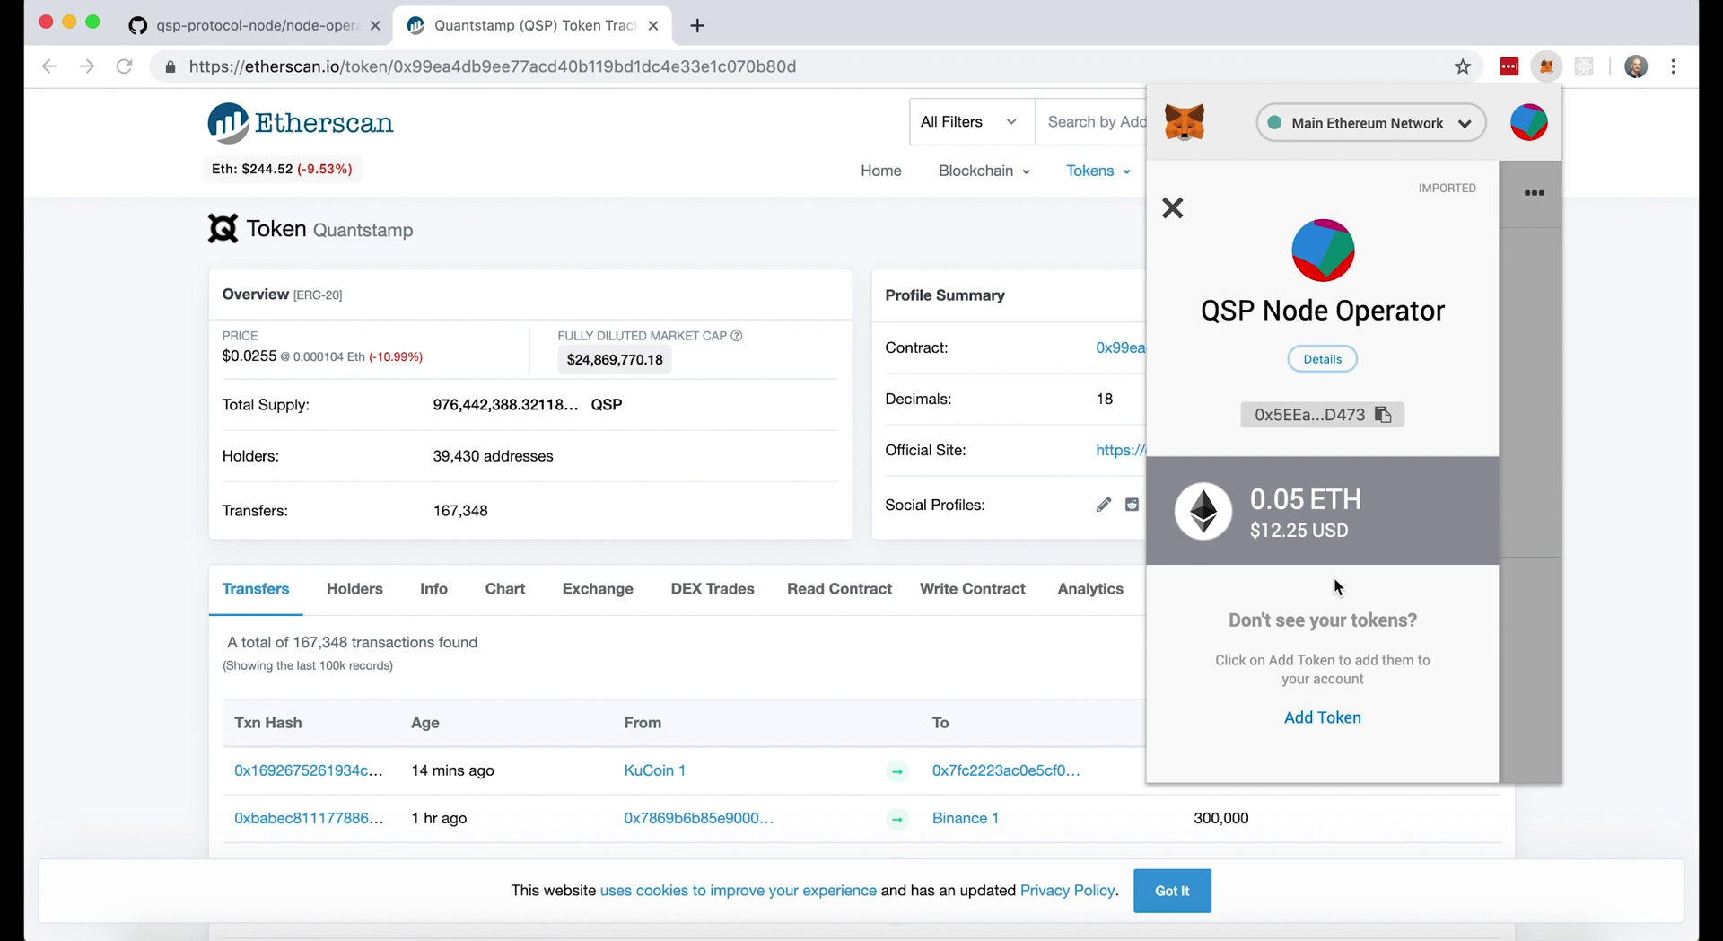
pyautogui.click(1327, 729)
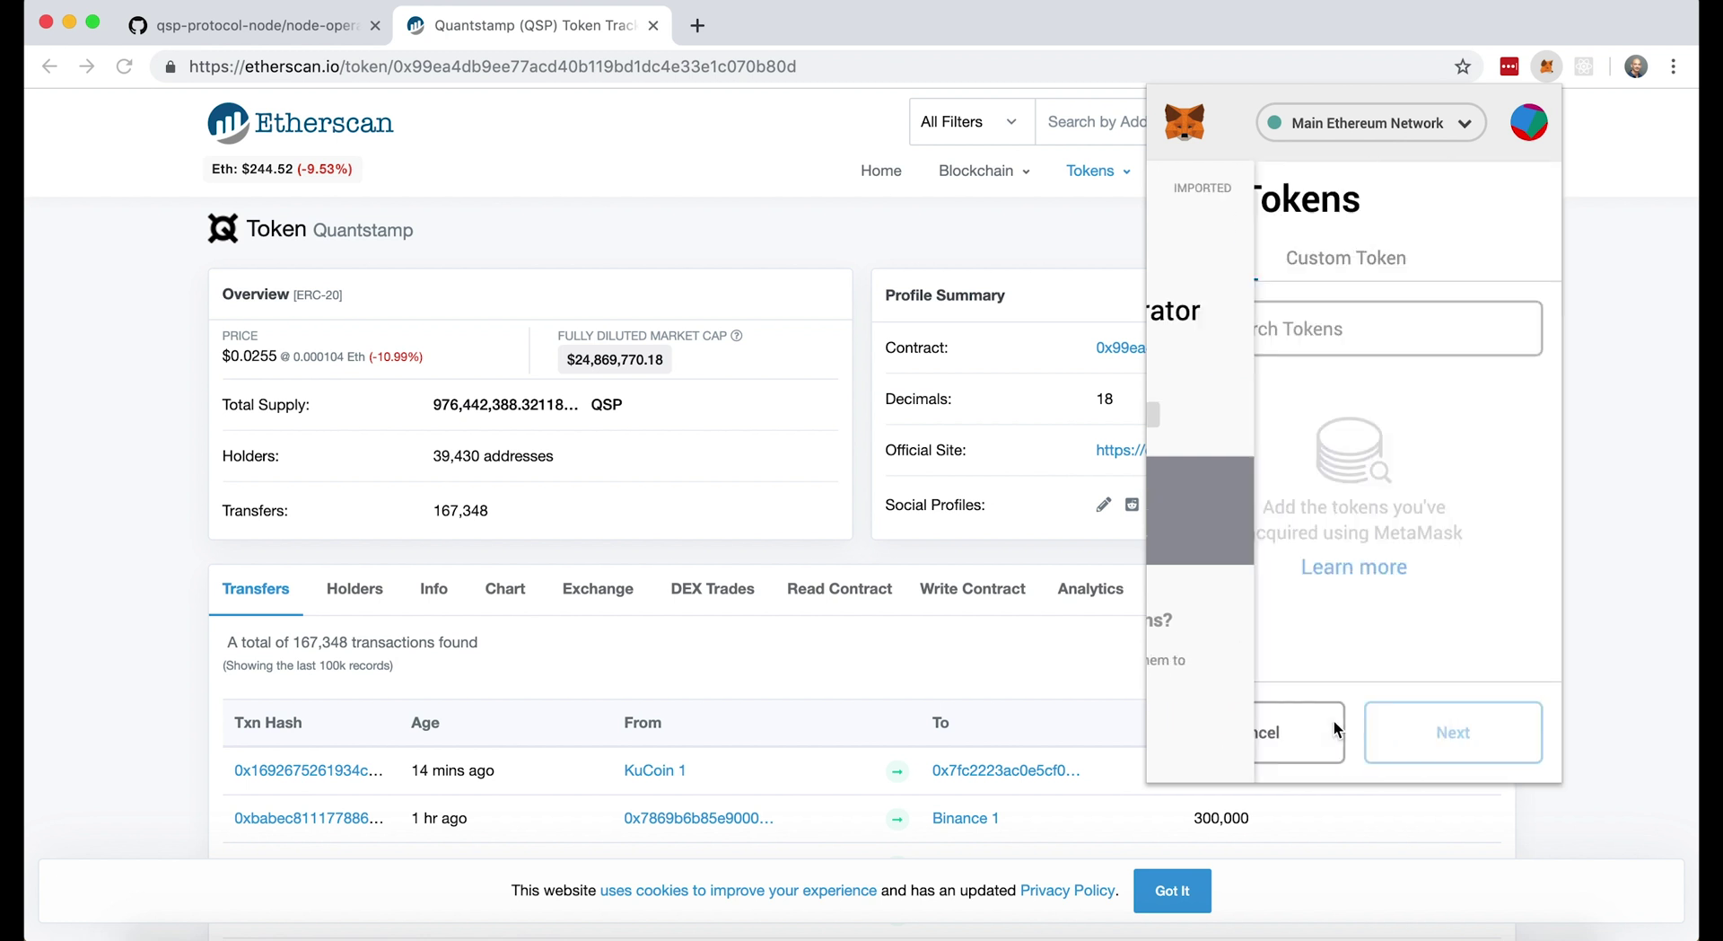
pyautogui.click(1350, 261)
pyautogui.click(1282, 366)
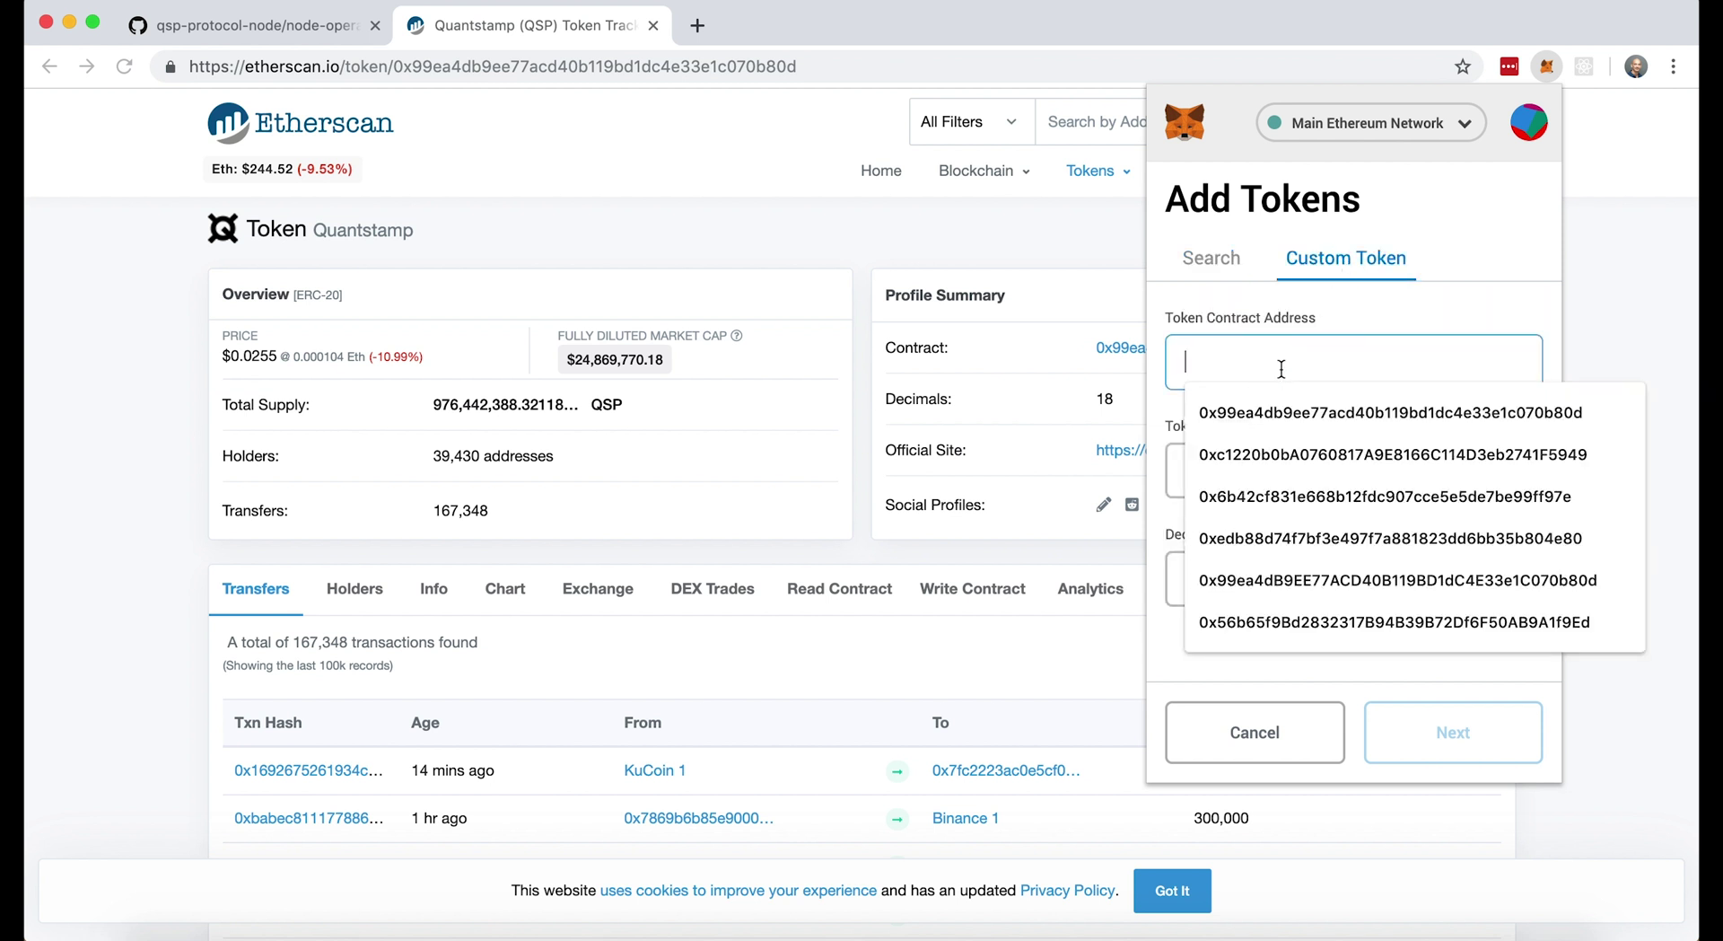
pyautogui.press('super+v')
pyautogui.click(1425, 306)
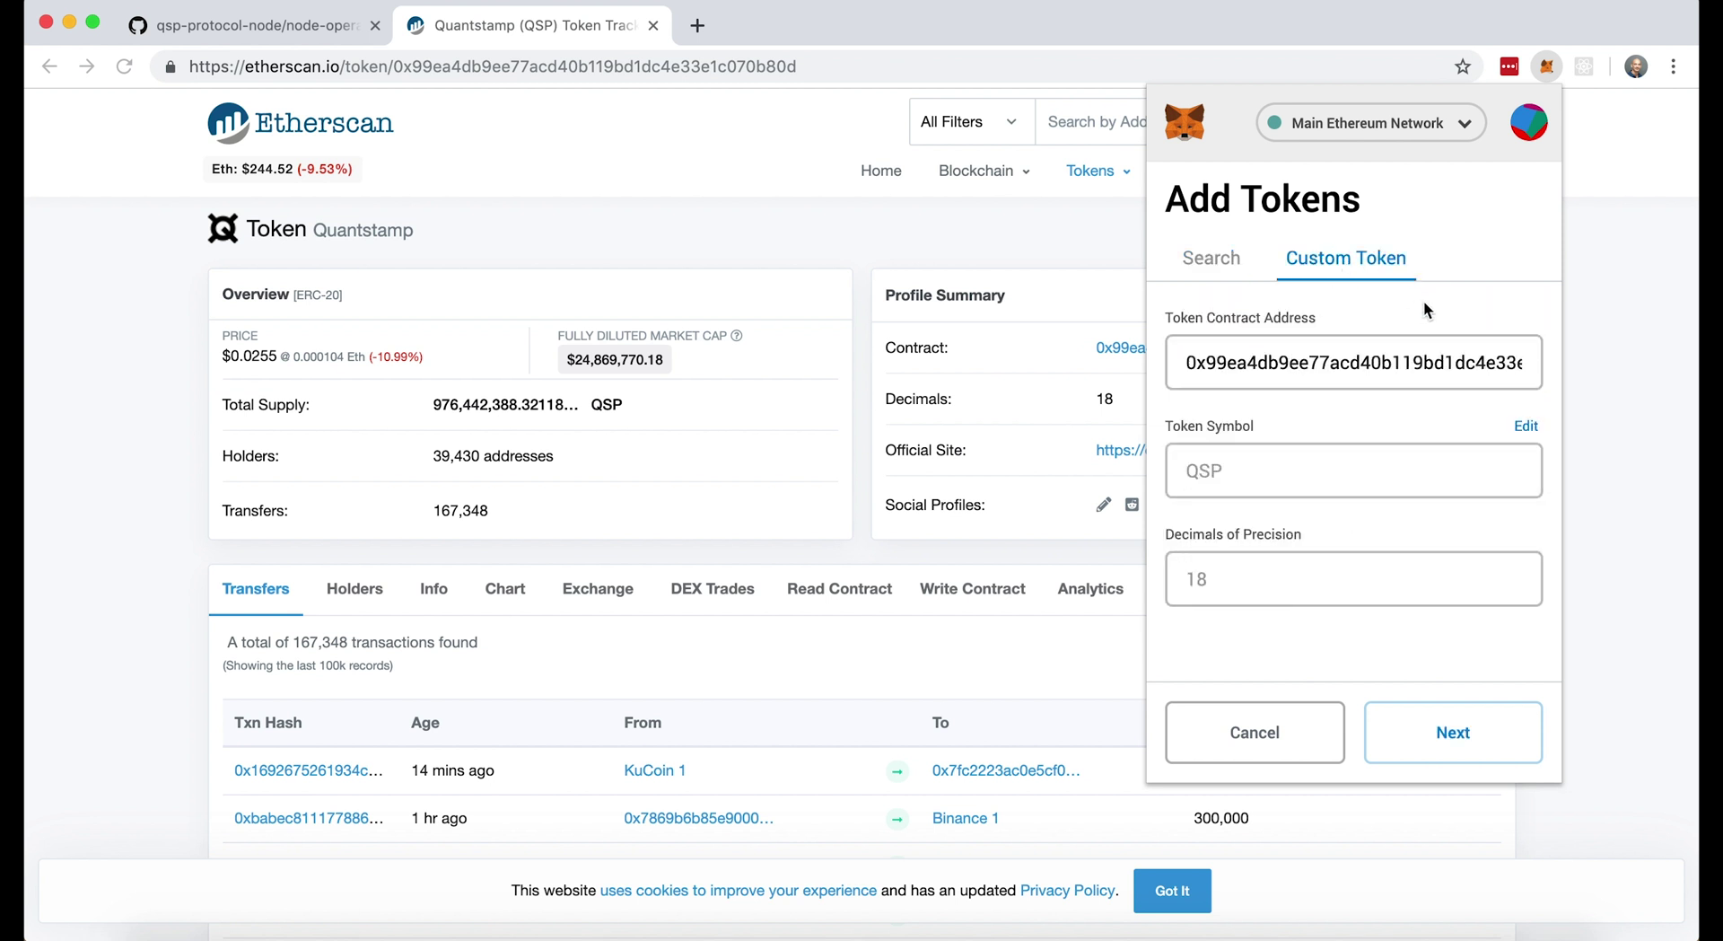
# Confirm adding the QSP token to the account and display the account's token list.
pyautogui.click(1458, 742)
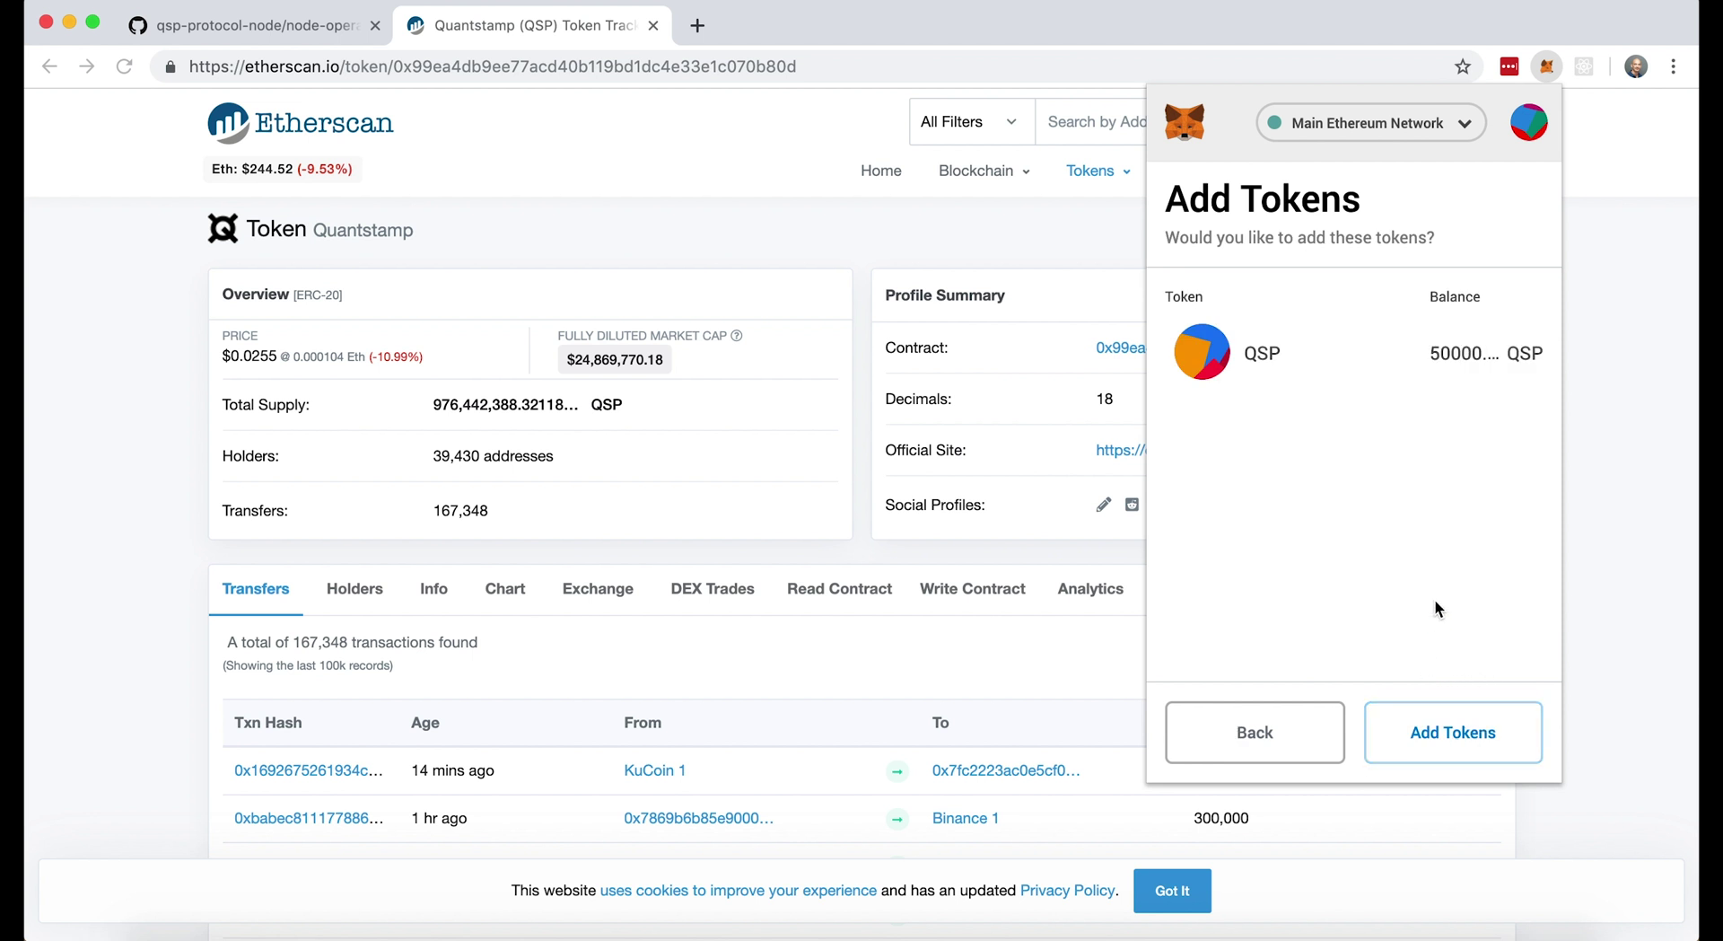
pyautogui.click(1479, 734)
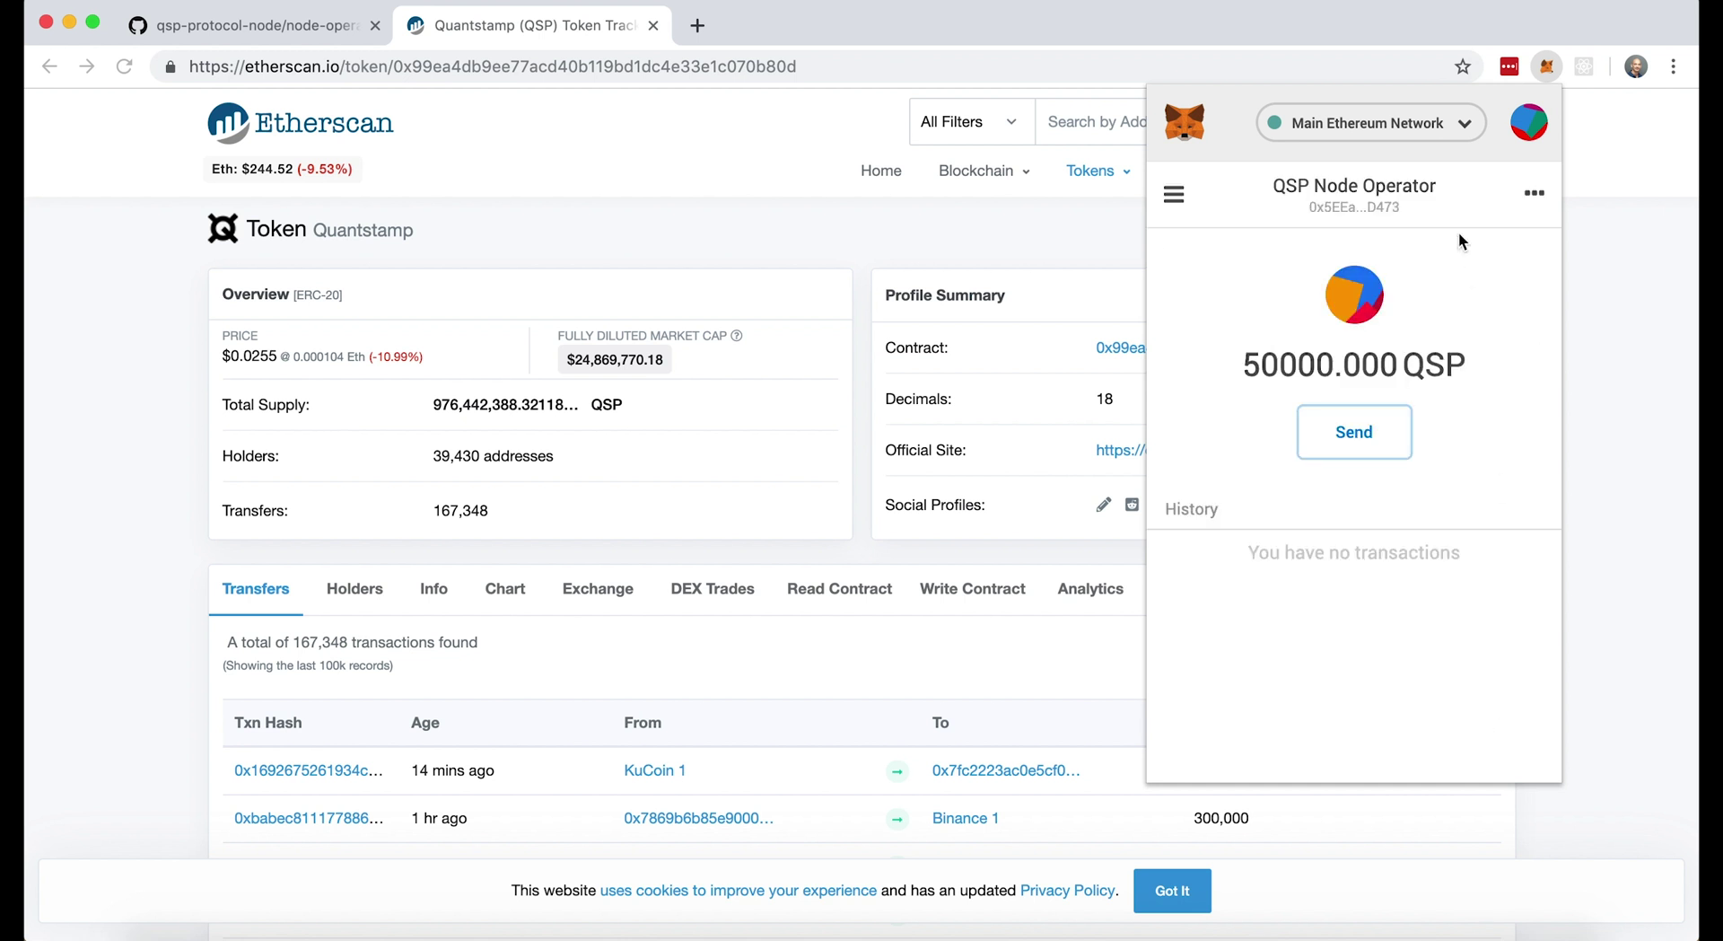
pyautogui.click(1174, 195)
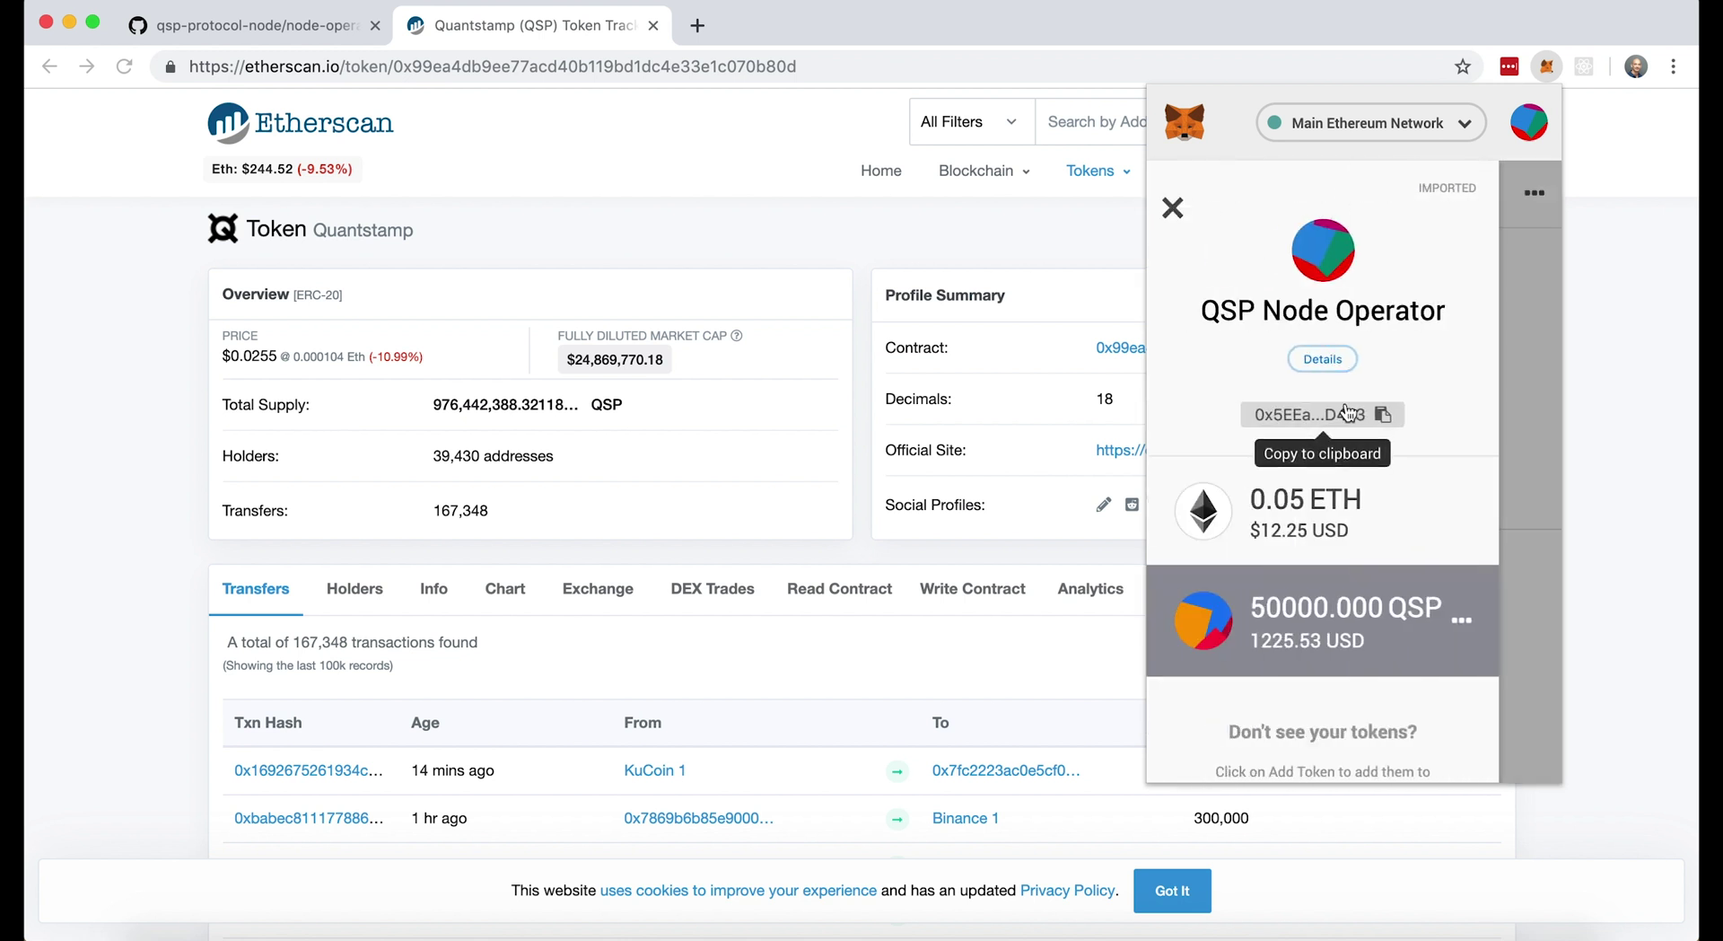